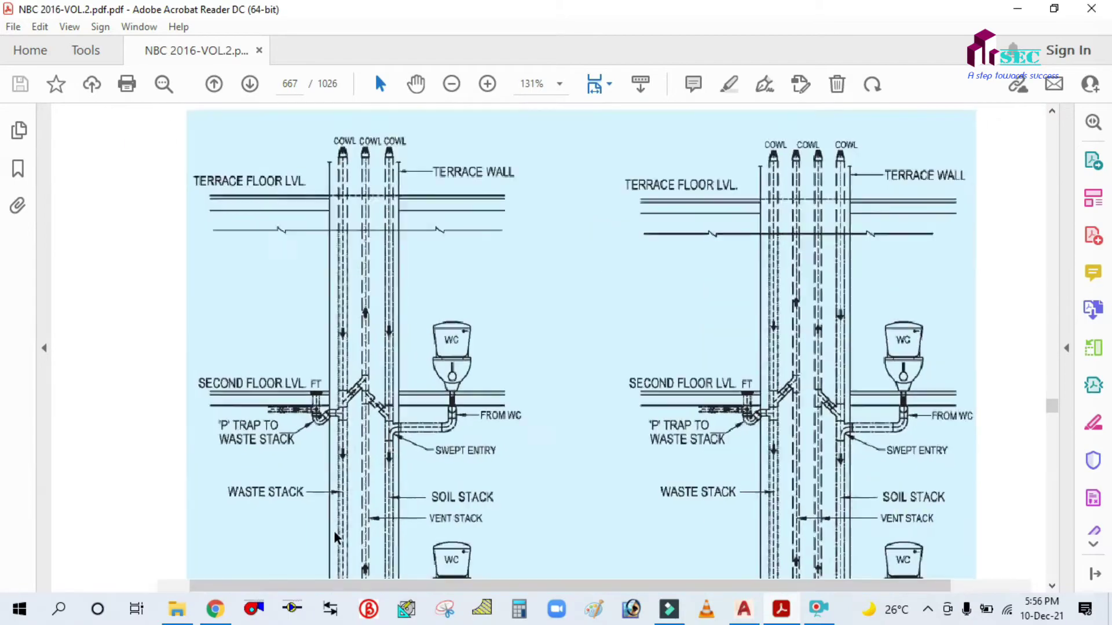
- Examine the waste, soil and vent stacks in the two-pipe system diagrams on page 667
scroll(315, 411, down, 4)
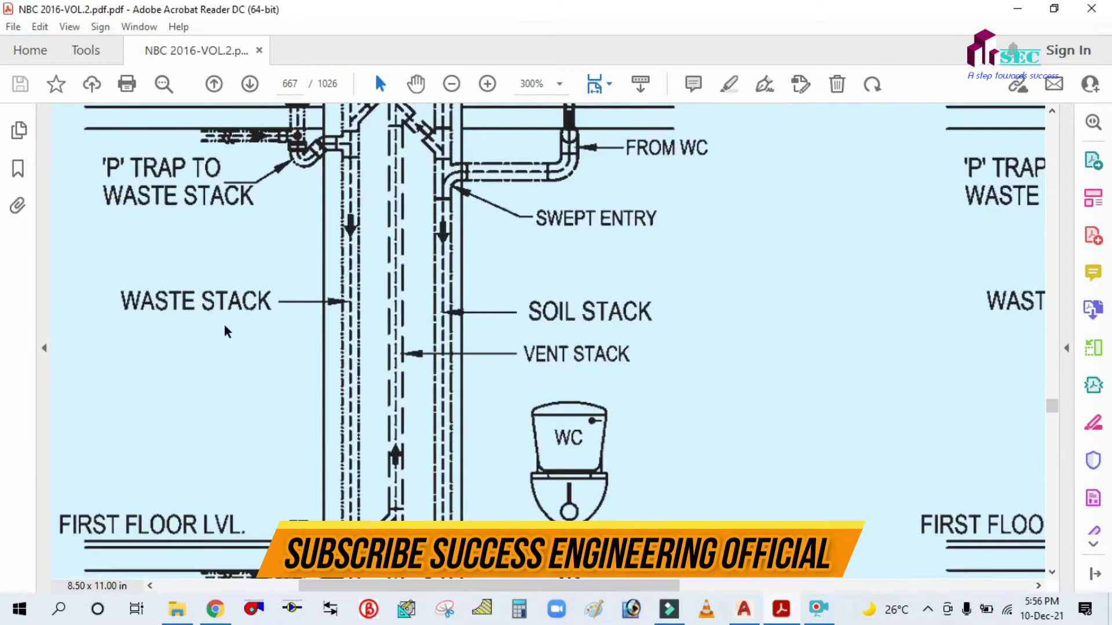
ctrl+scroll(226, 331, down, 3)
ctrl+scroll(260, 325, up, 3)
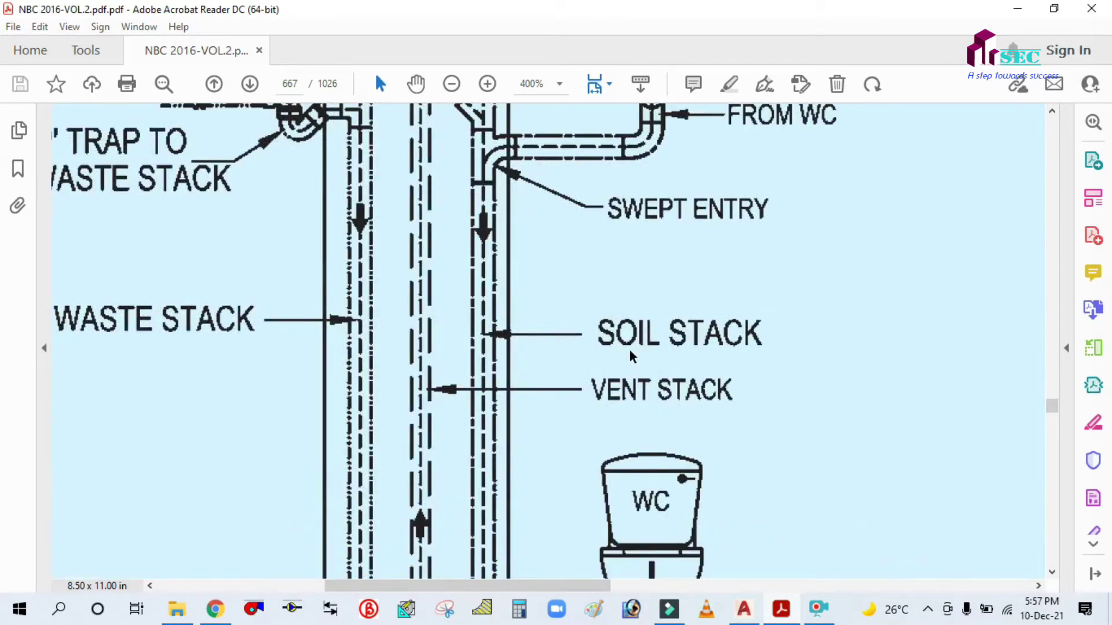
ctrl+scroll(630, 356, down, 3)
ctrl+scroll(665, 356, up, 3)
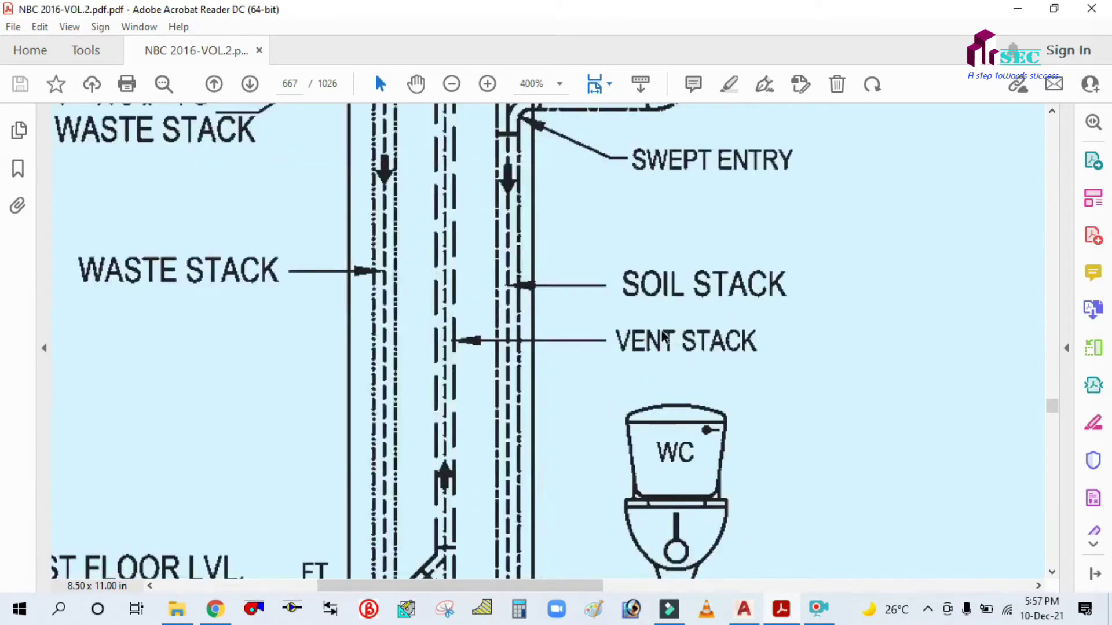
ctrl+scroll(447, 367, down, 3)
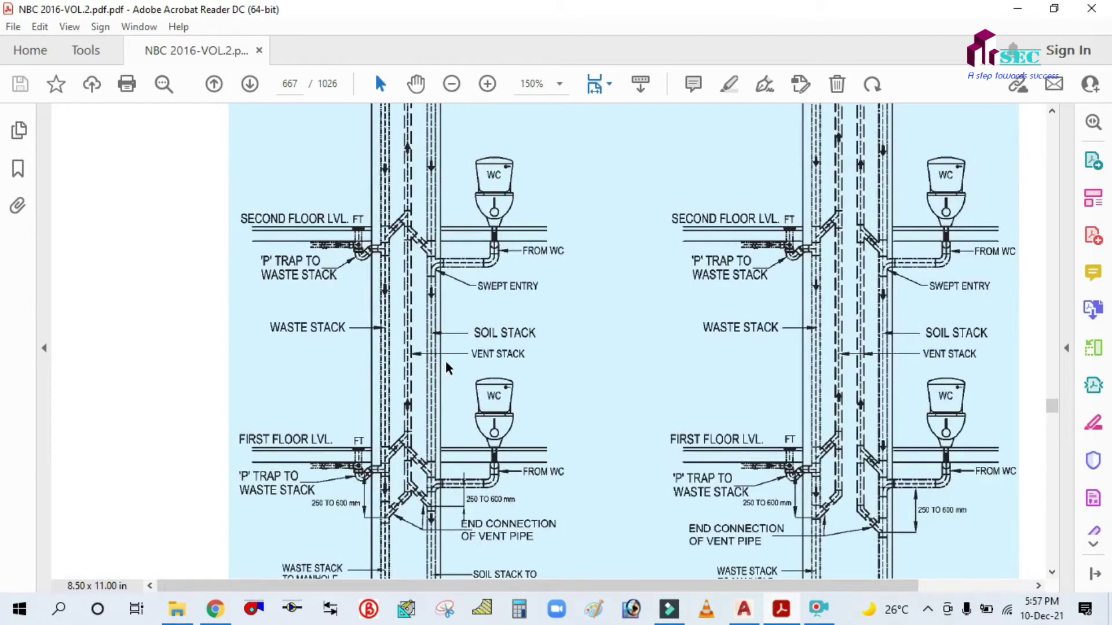
ctrl+scroll(447, 368, down, 1)
scroll(382, 317, down, 2)
scroll(322, 359, up, 5)
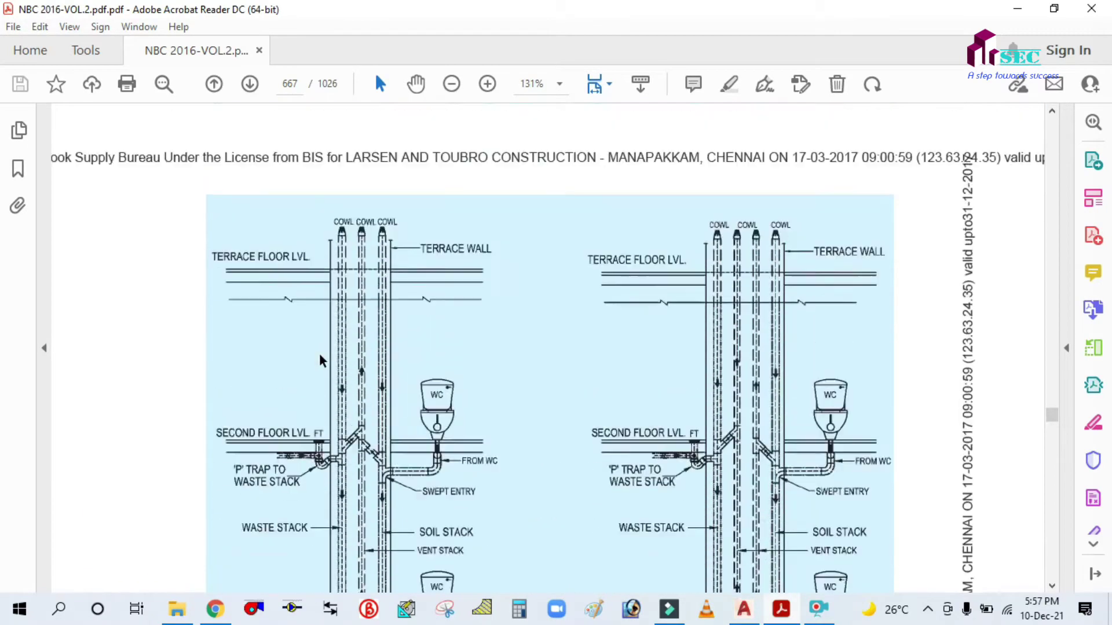
scroll(335, 342, down, 3)
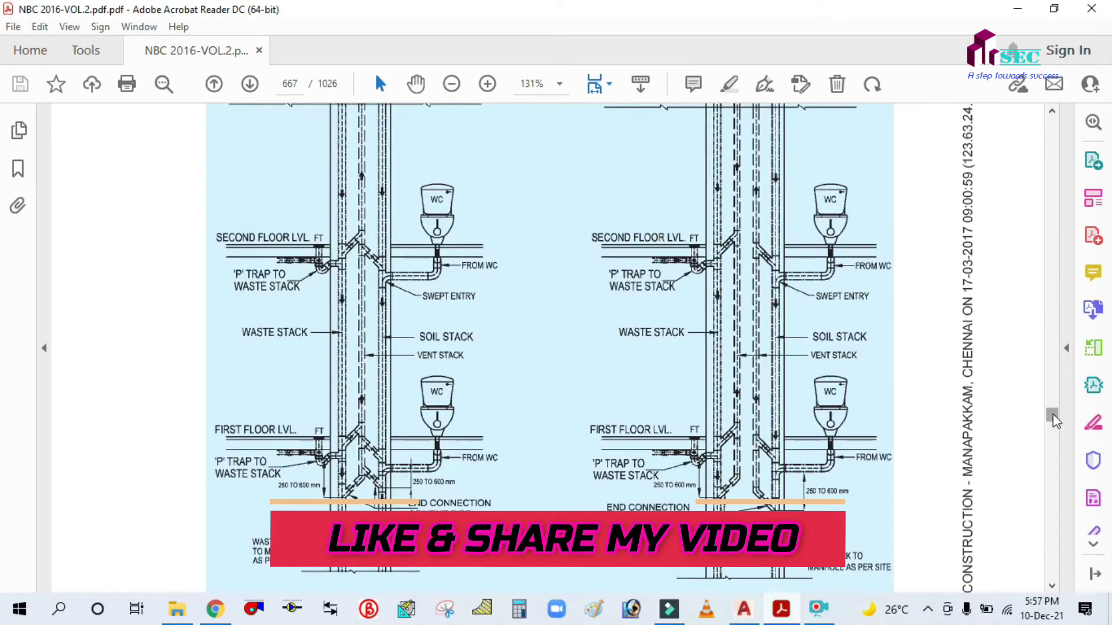
- Return to the start of the PDF and view the National Building Code of India 2016 Volume 2 cover
drag(1054, 421, 1058, 119)
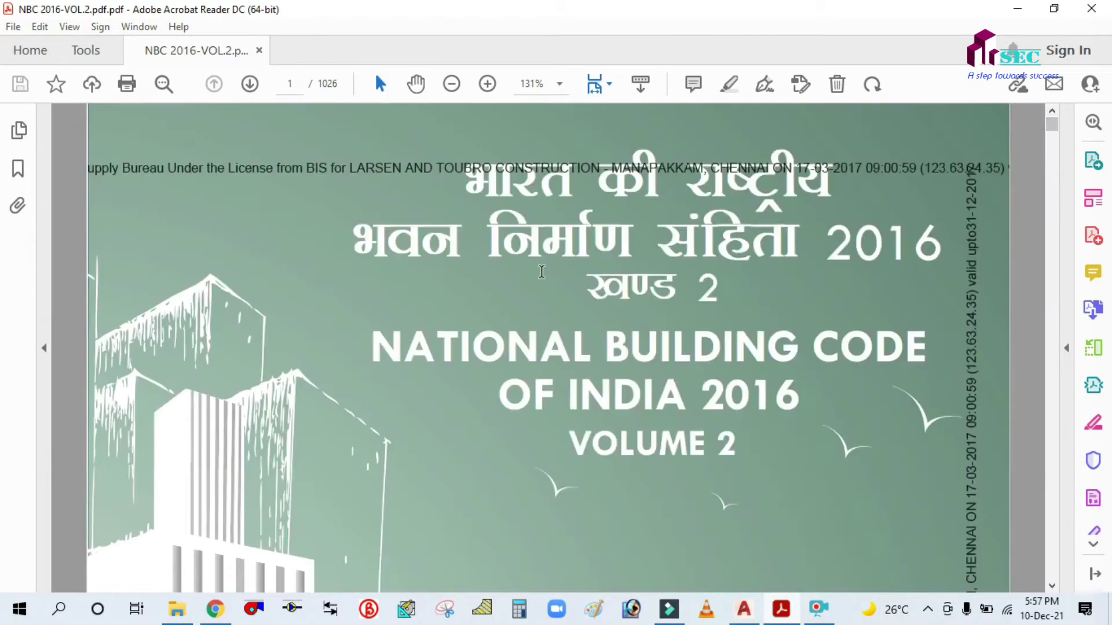
scroll(541, 272, down, 2)
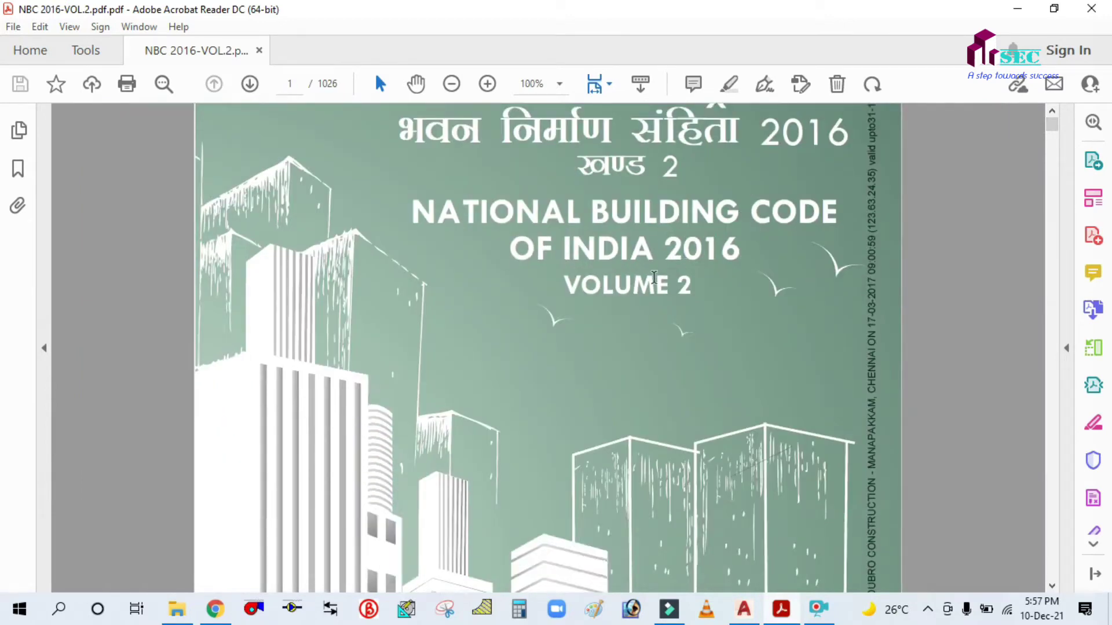
scroll(669, 288, down, 3)
- Go to page 666 and view the two-pipe system diagrams on the page that follows it
click(289, 84)
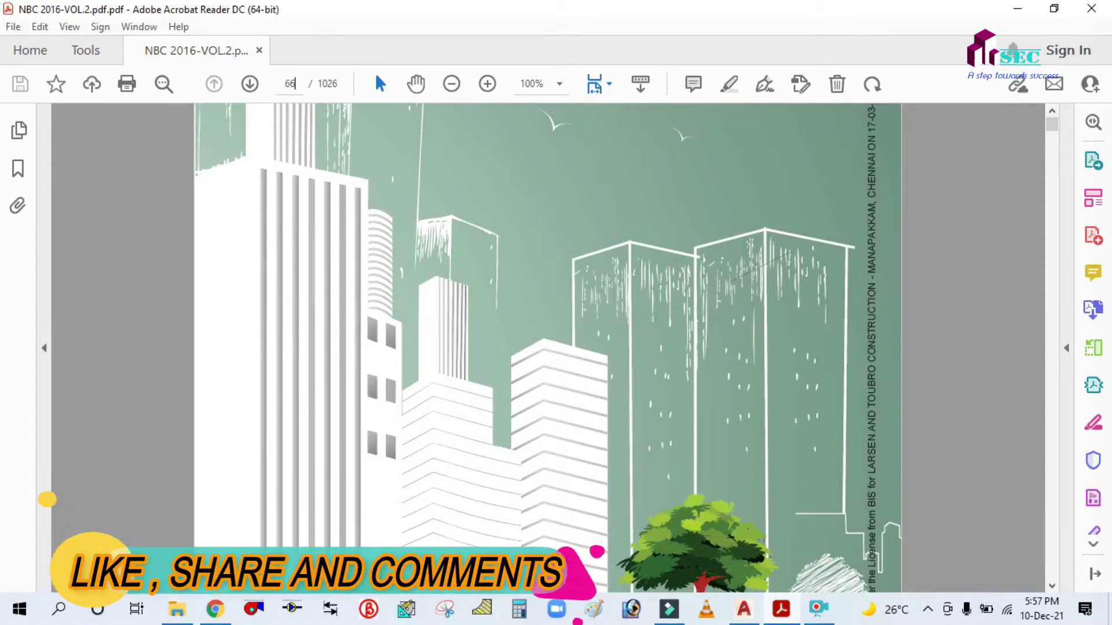
text(666)
key(Return)
scroll(408, 249, down, 6)
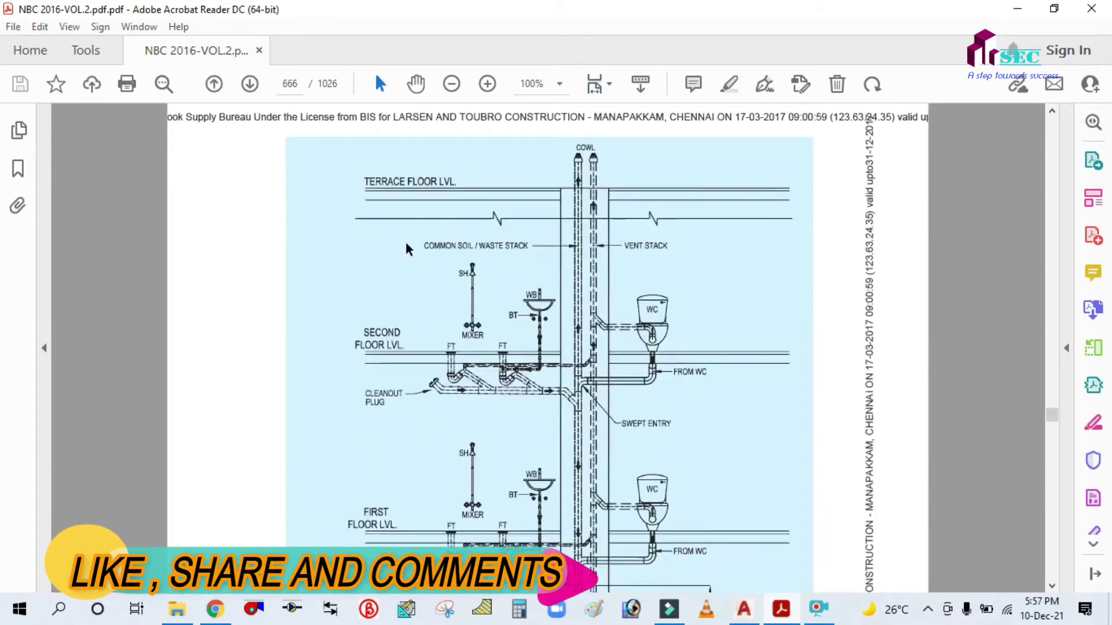
scroll(408, 252, down, 10)
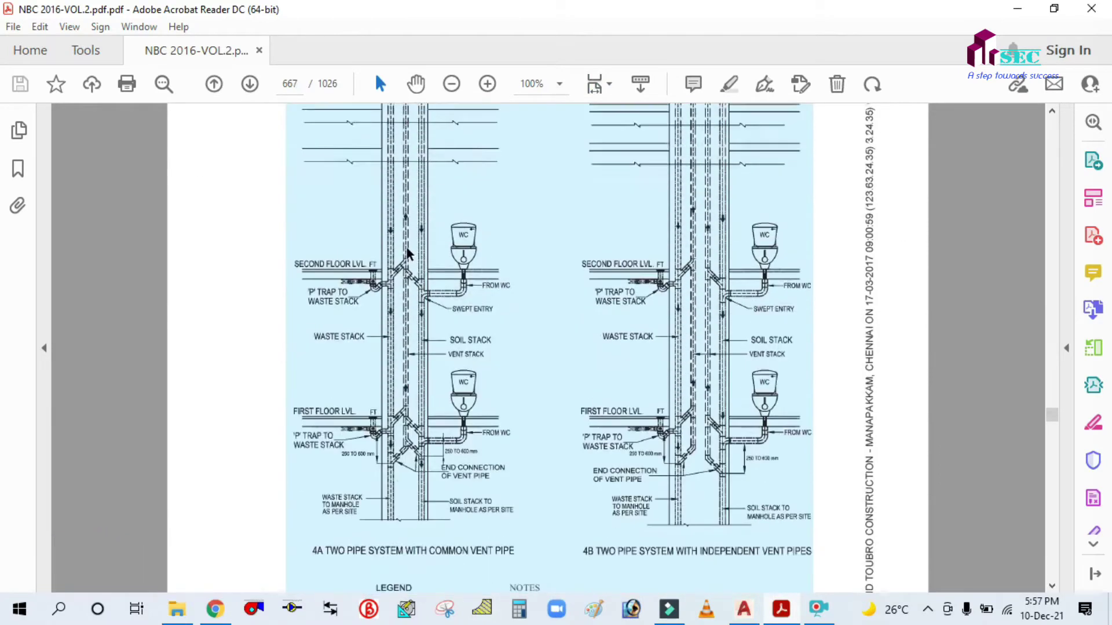
scroll(407, 253, up, 1)
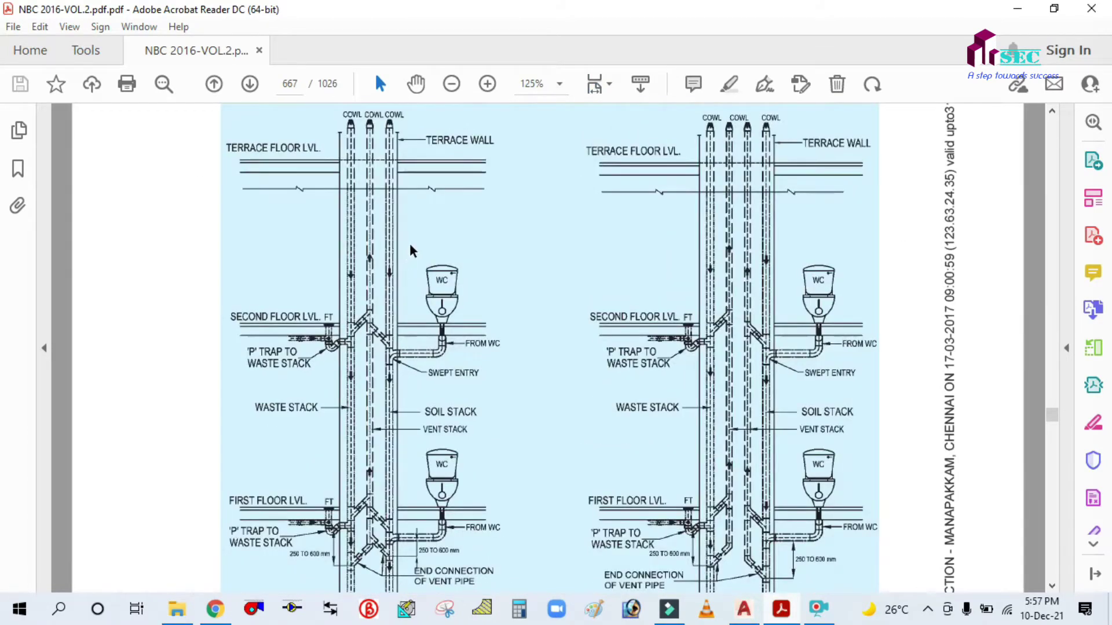
scroll(406, 239, down, 3)
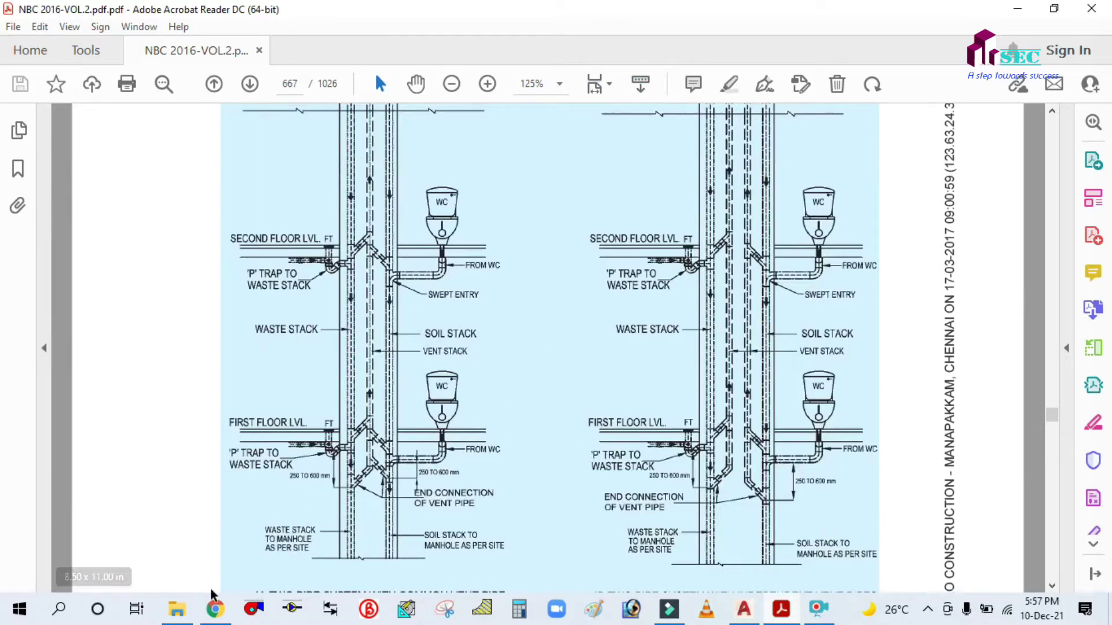
- Switch to File Explorer and open the DRAINAGE PIPE DESING workbook from the Drainage system folder
click(177, 608)
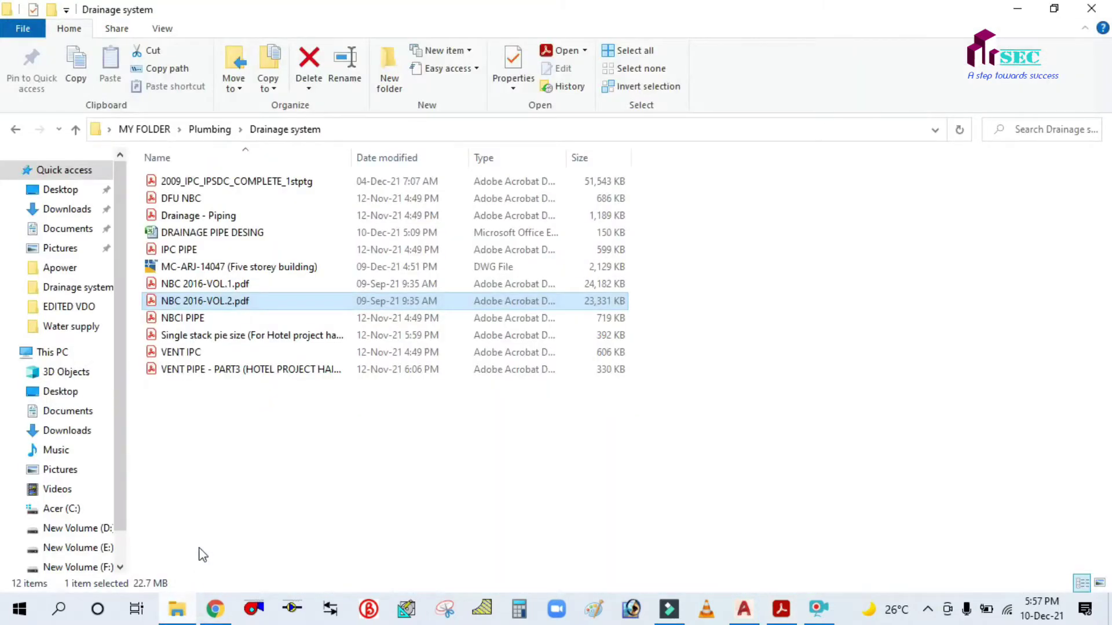
click(187, 232)
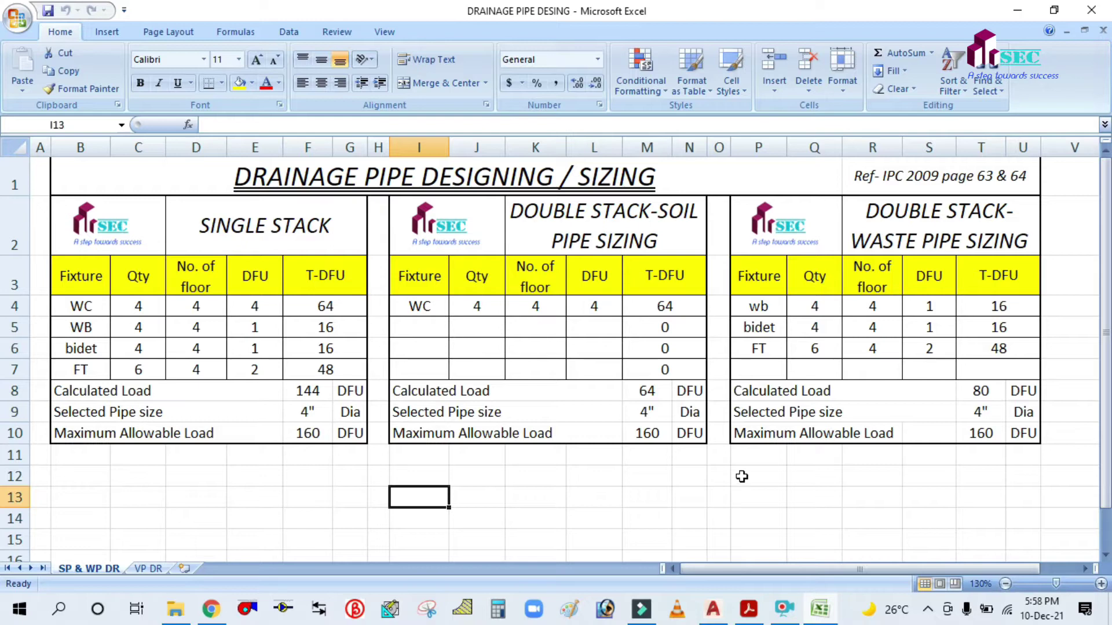
click(542, 495)
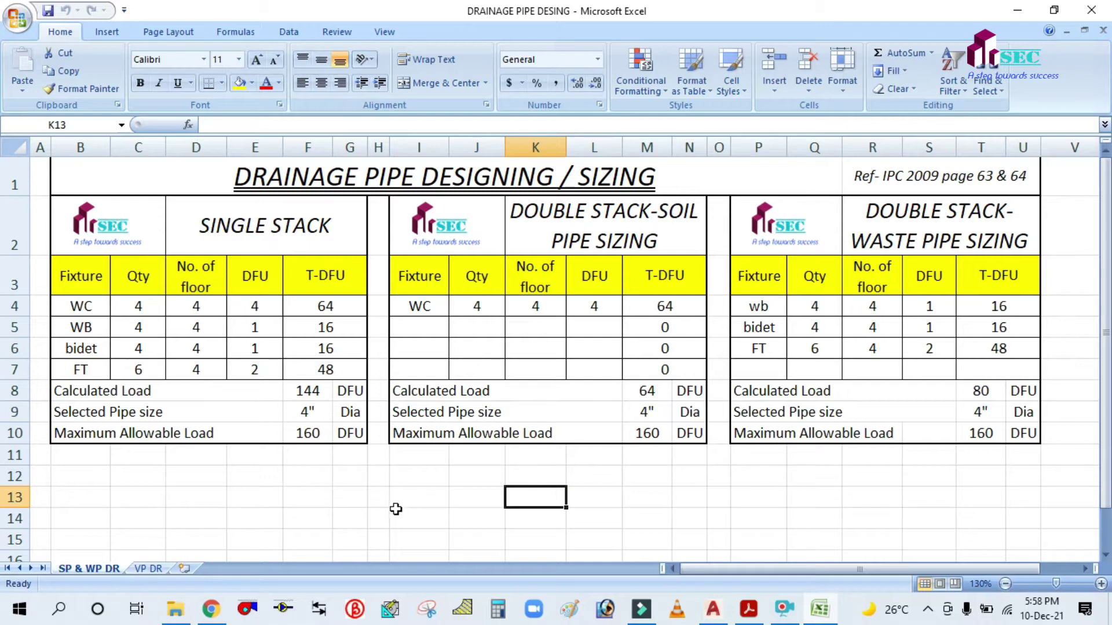
- Show the VP DR sheet and review its title and the vent pipe sizing heading with its IPC reference
click(148, 569)
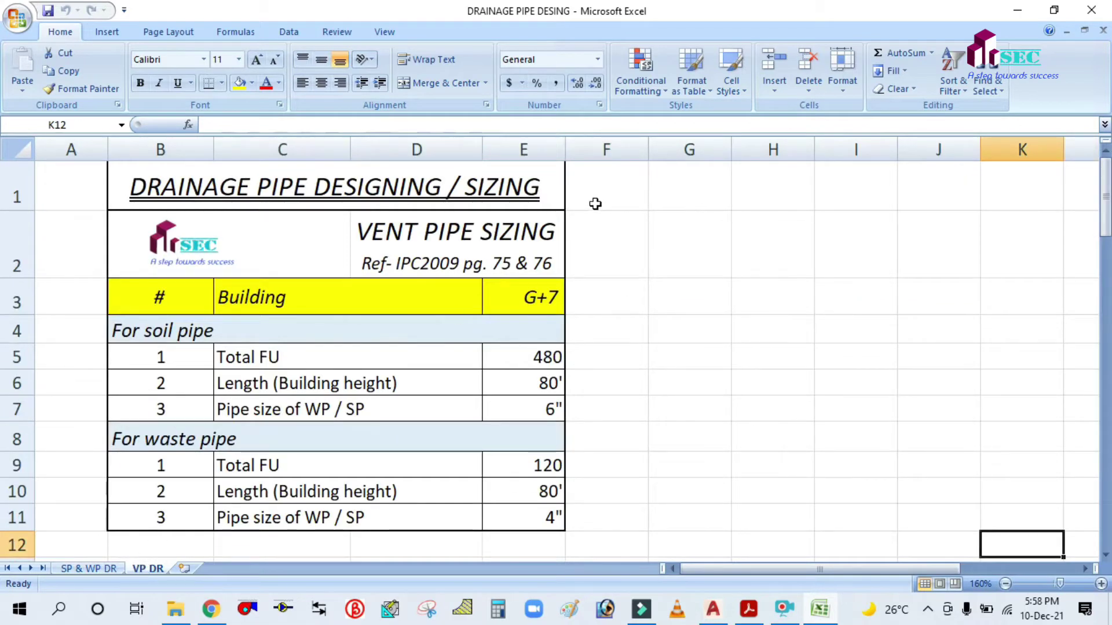
click(283, 184)
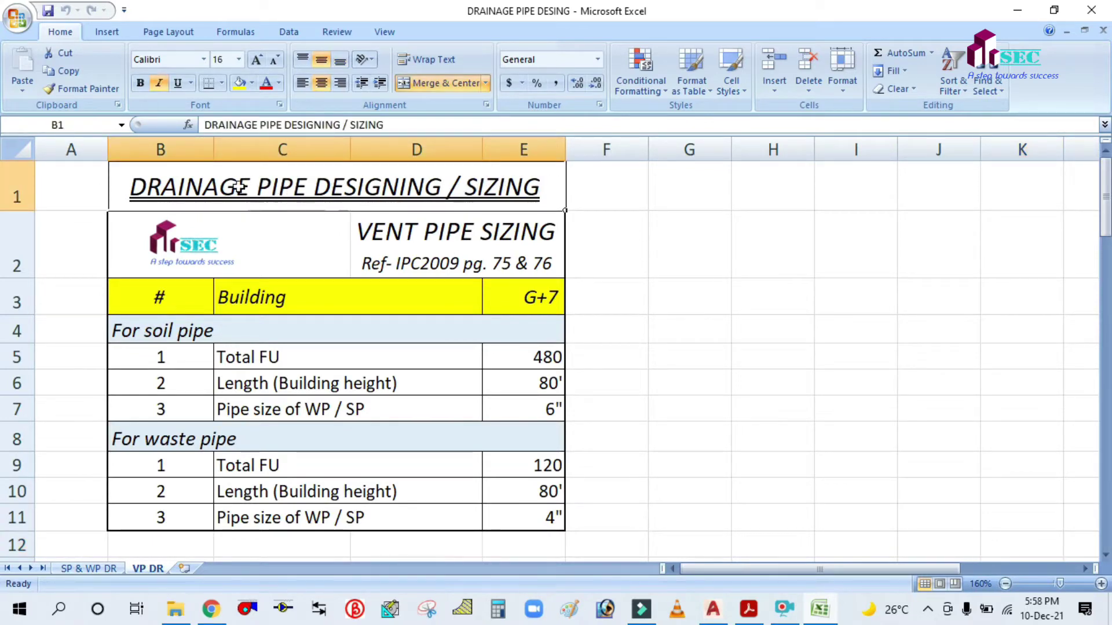
click(436, 247)
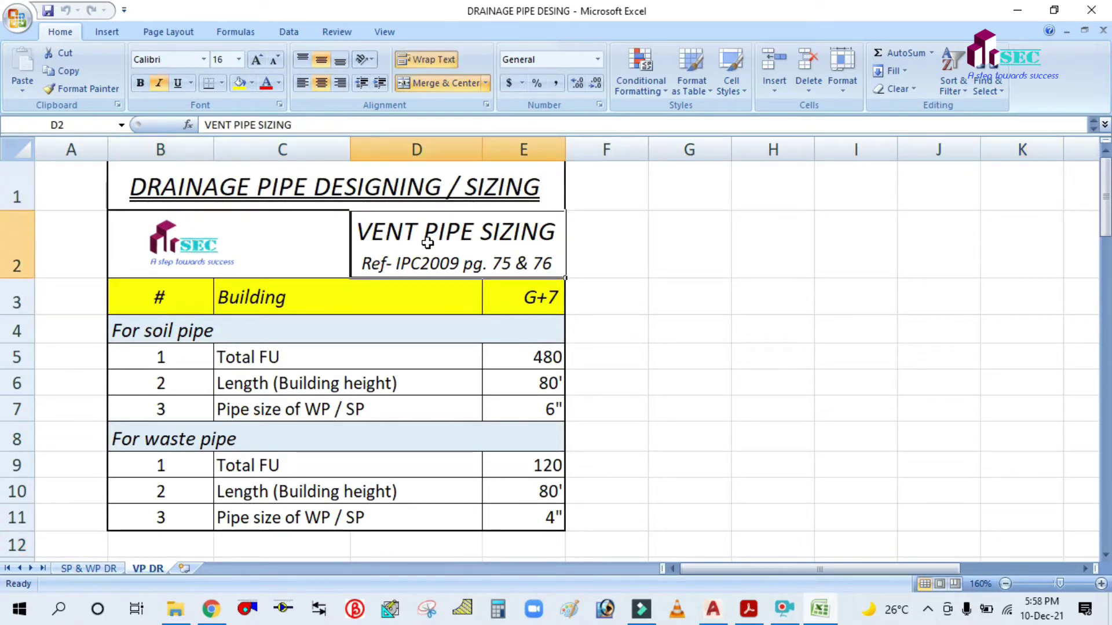
click(736, 386)
click(419, 268)
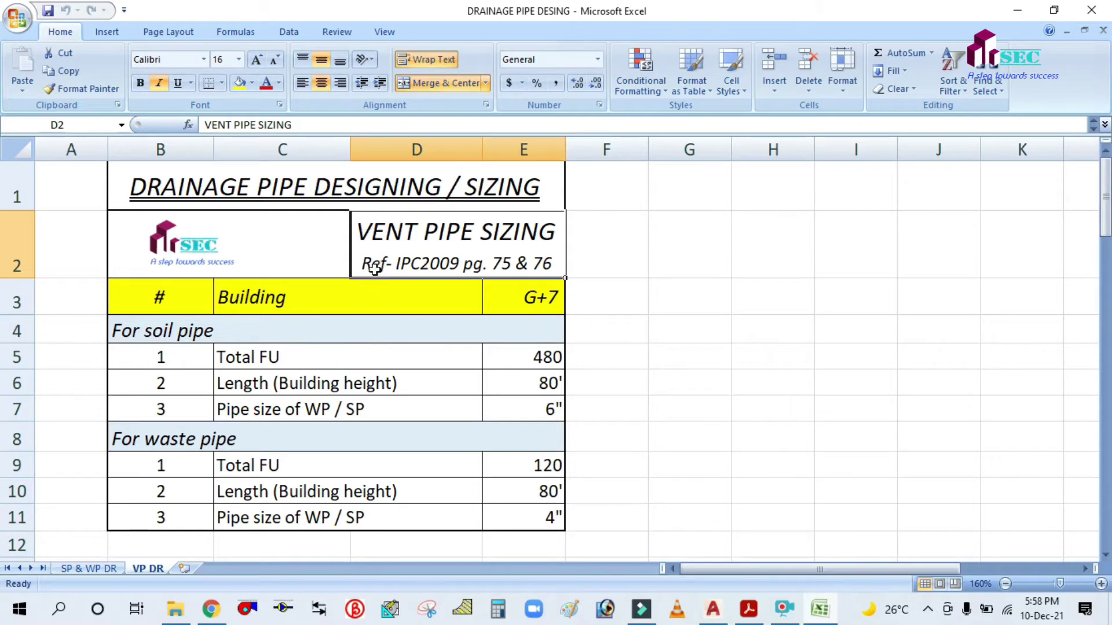
- Compare the soil pipe and waste pipe sections of the vent pipe sizing table
click(172, 328)
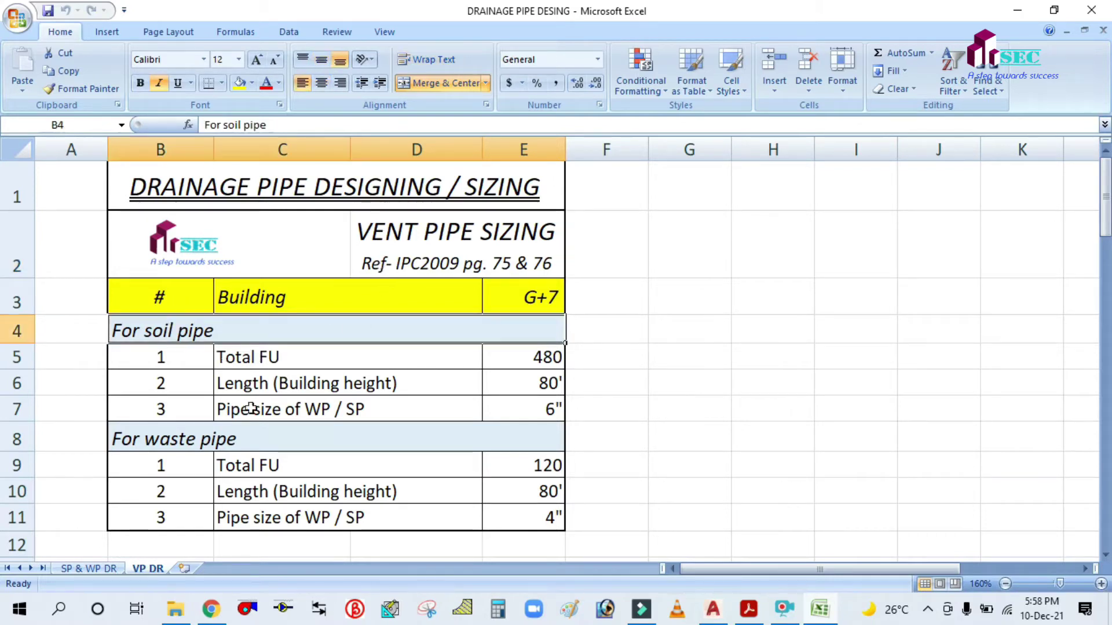
click(211, 439)
click(219, 329)
click(226, 439)
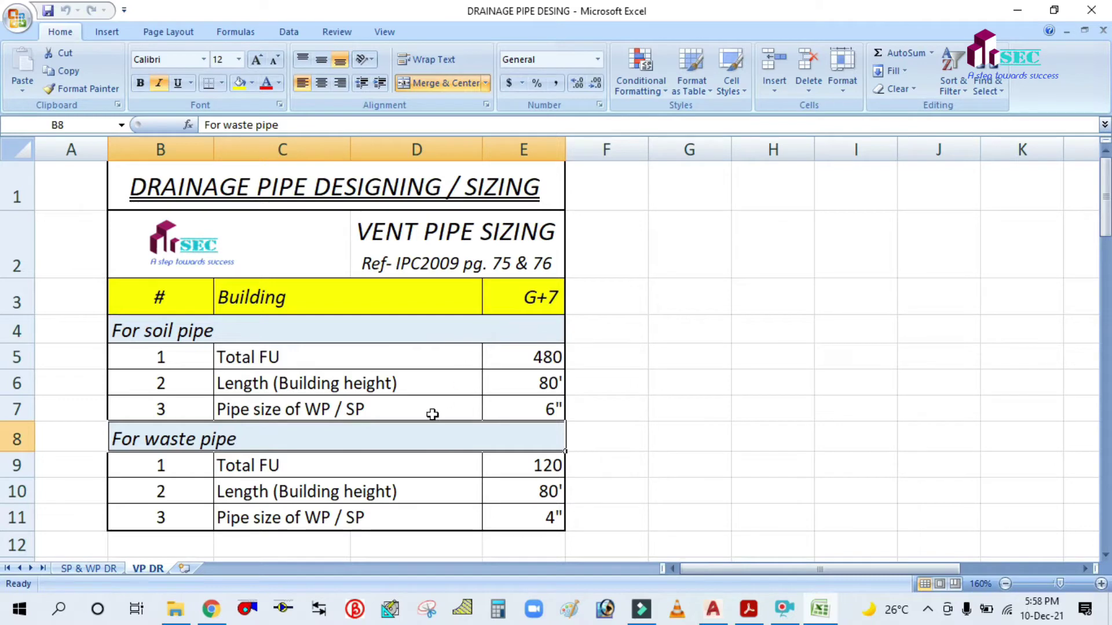
- Review the soil pipe's total FU, building height and pipe size entries in the vent sizing table
click(290, 353)
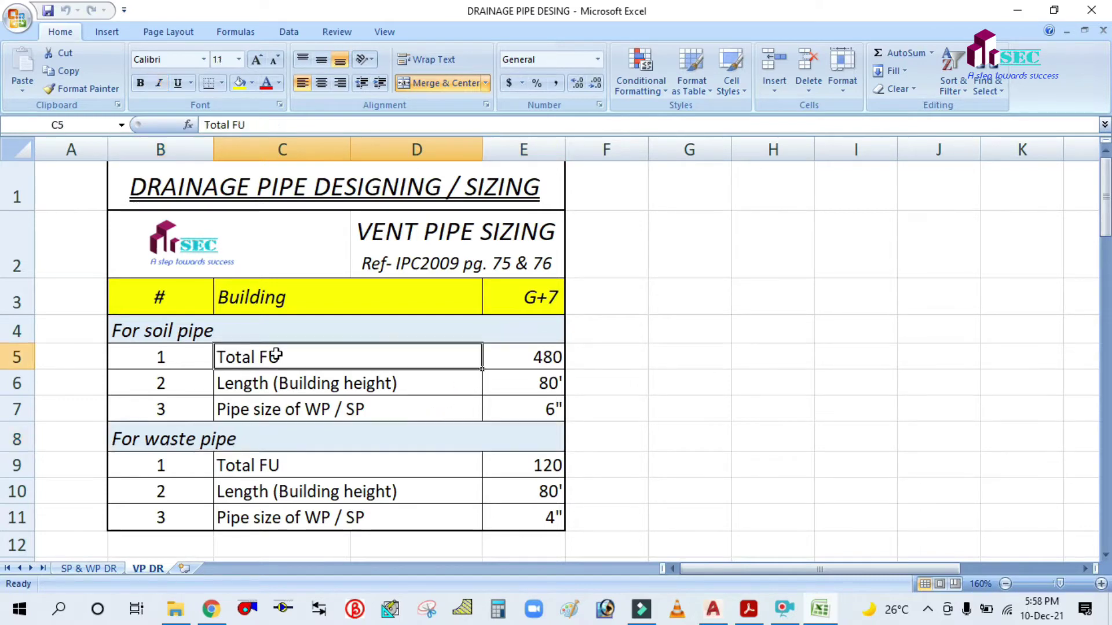
click(532, 357)
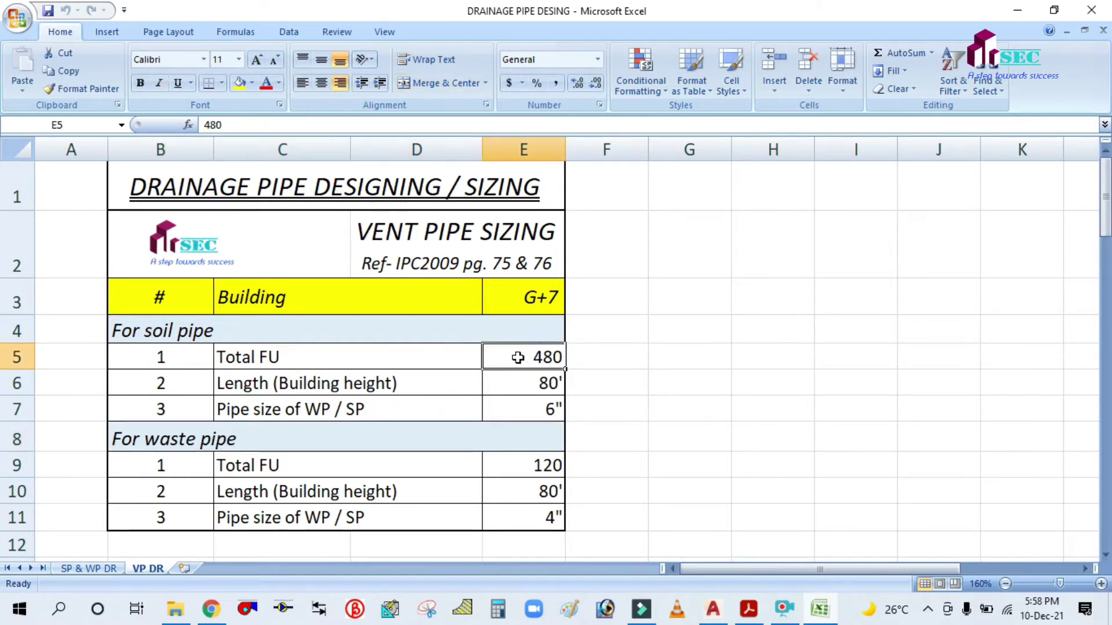
click(326, 386)
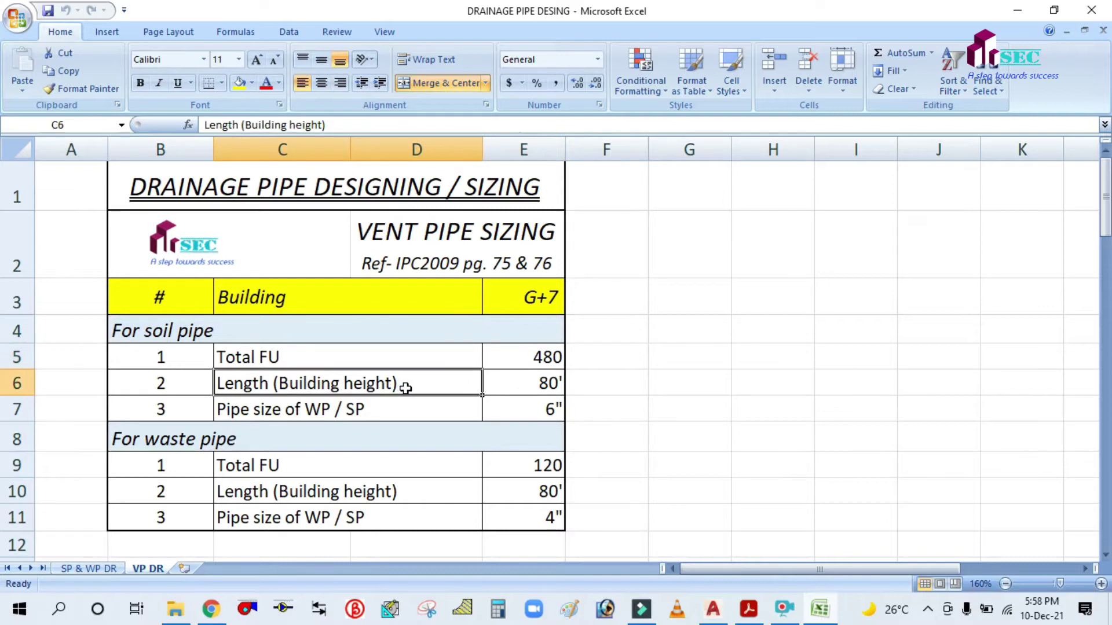
click(337, 410)
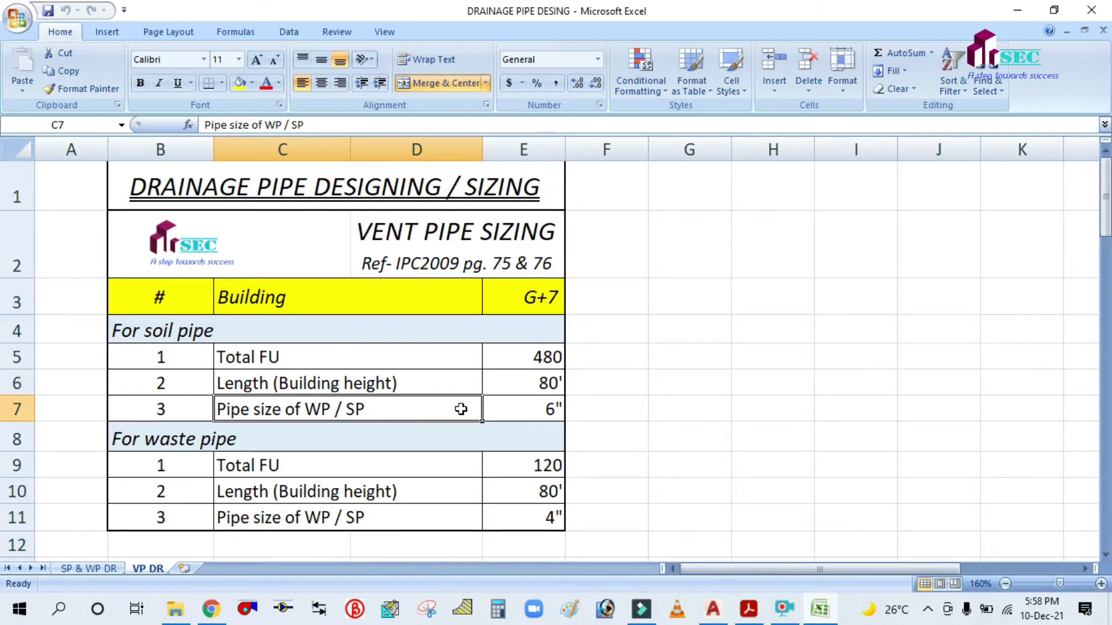
click(387, 365)
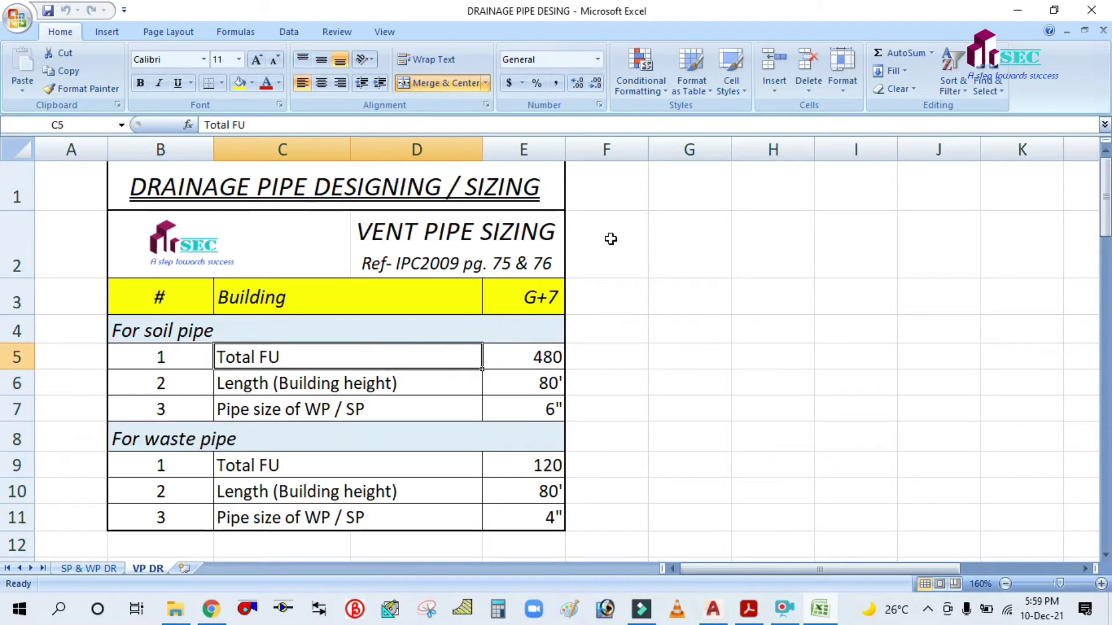
- Compare the stack sizing tables on the SP & WP DR sheet with the vent sizing table on VP DR
click(99, 568)
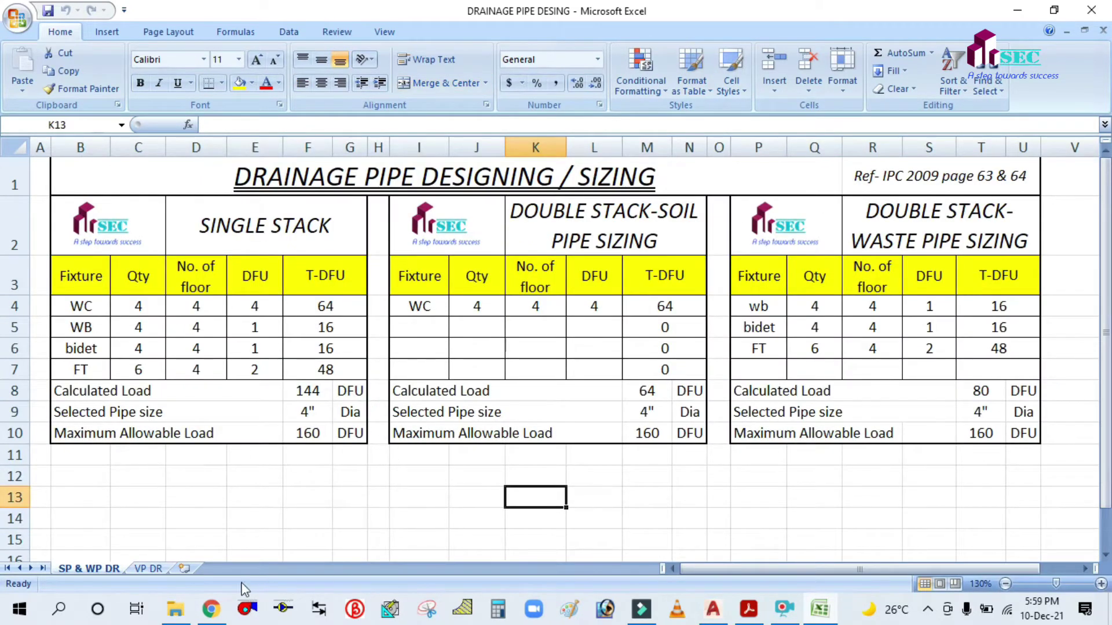
click(152, 569)
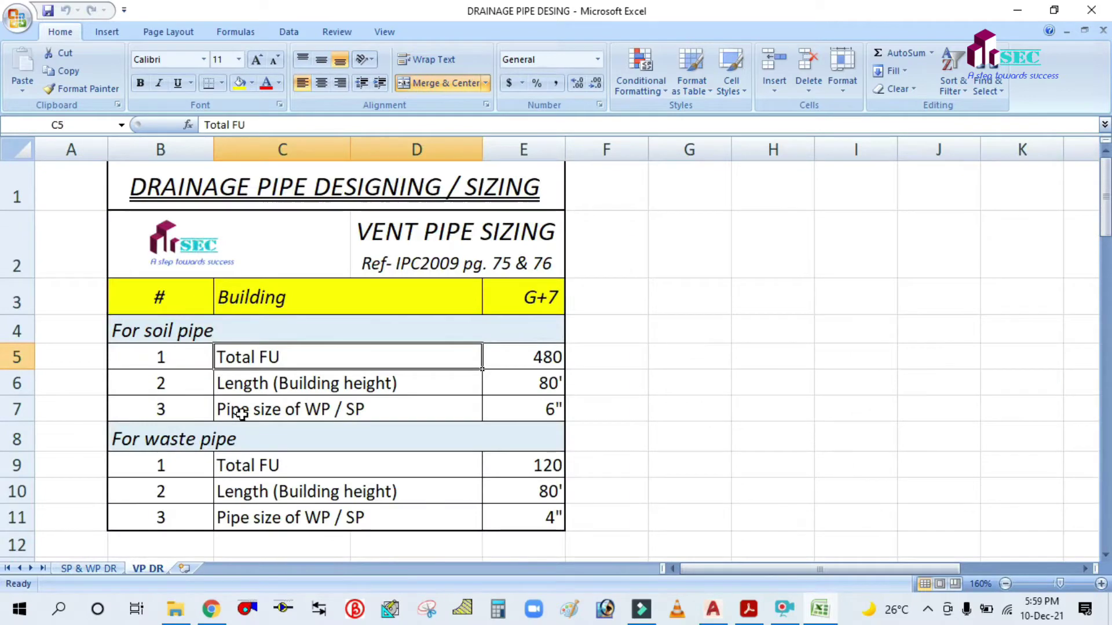
click(99, 571)
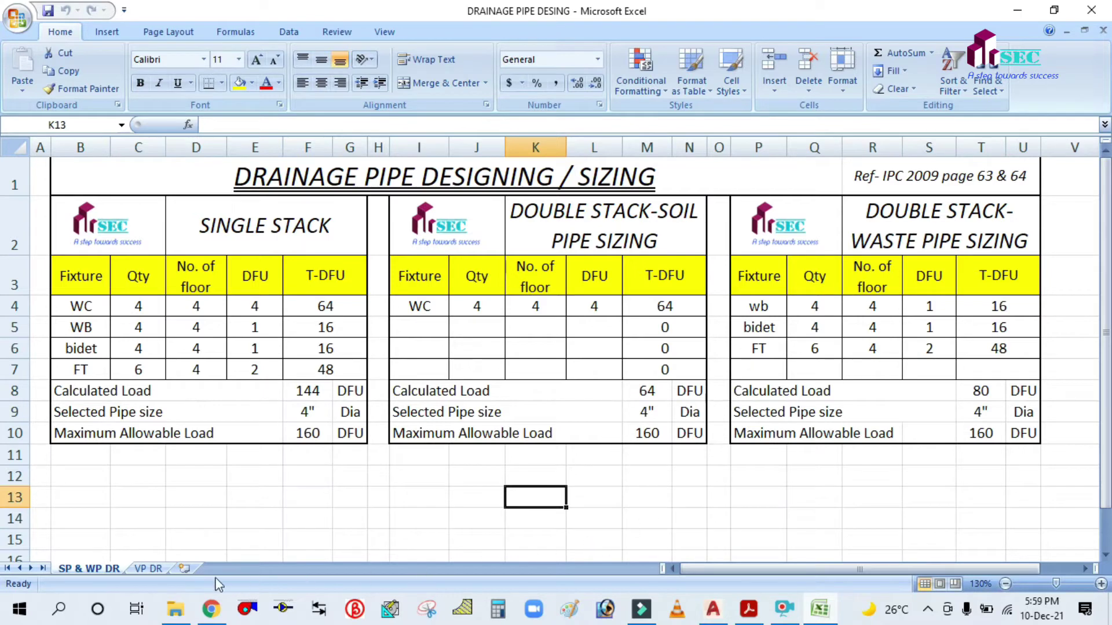
click(148, 569)
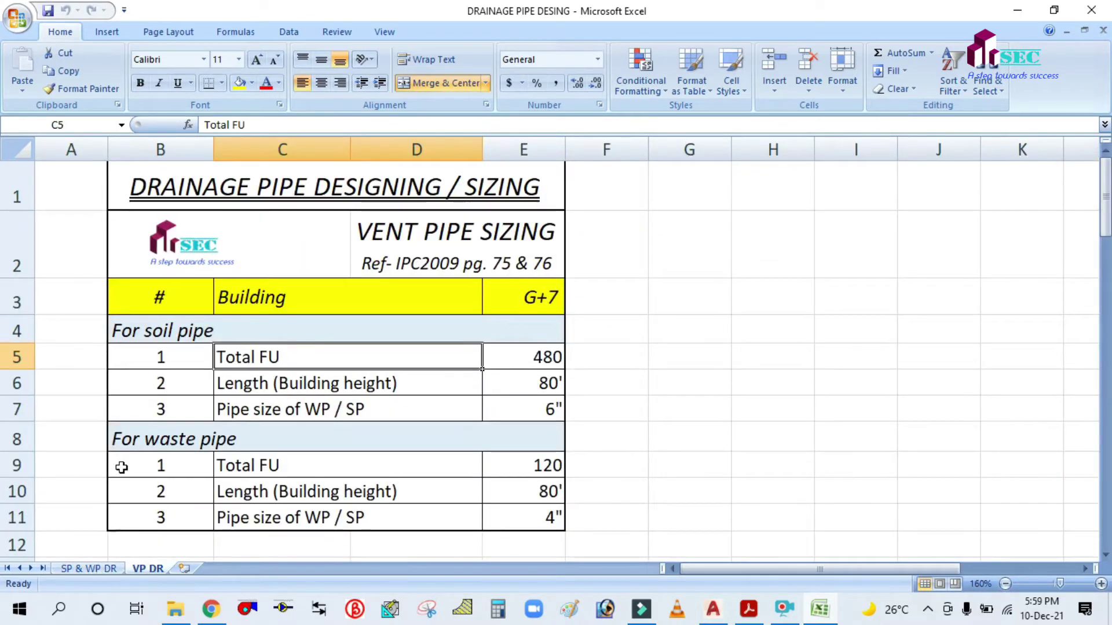
- On the SP & WP DR sheet, inspect the calculated loads of the double-stack soil pipe and waste pipe
click(91, 568)
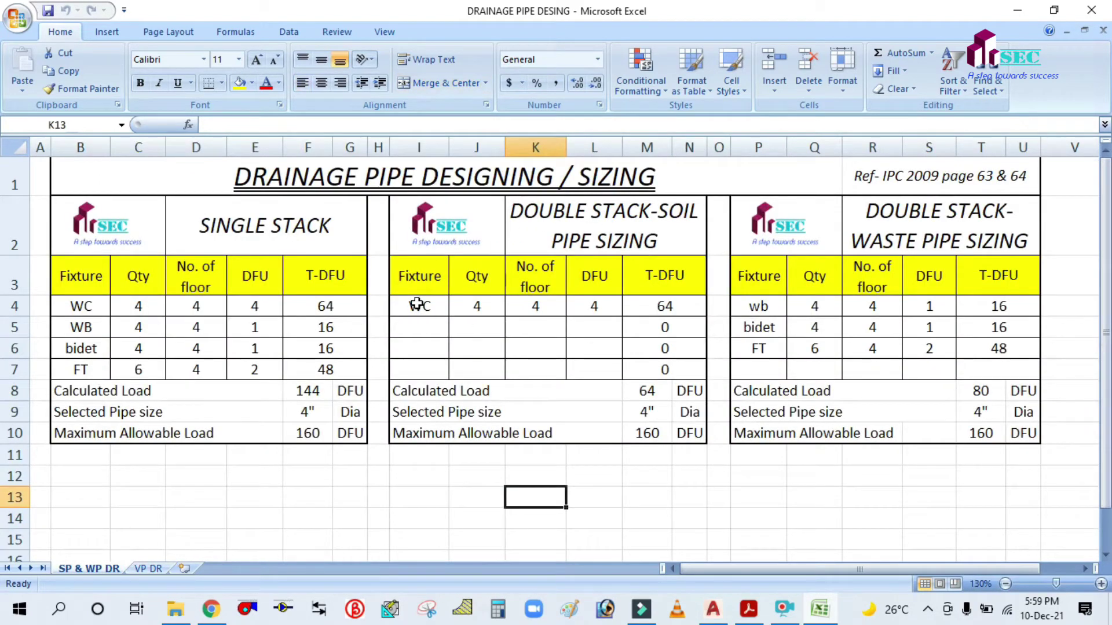
click(663, 388)
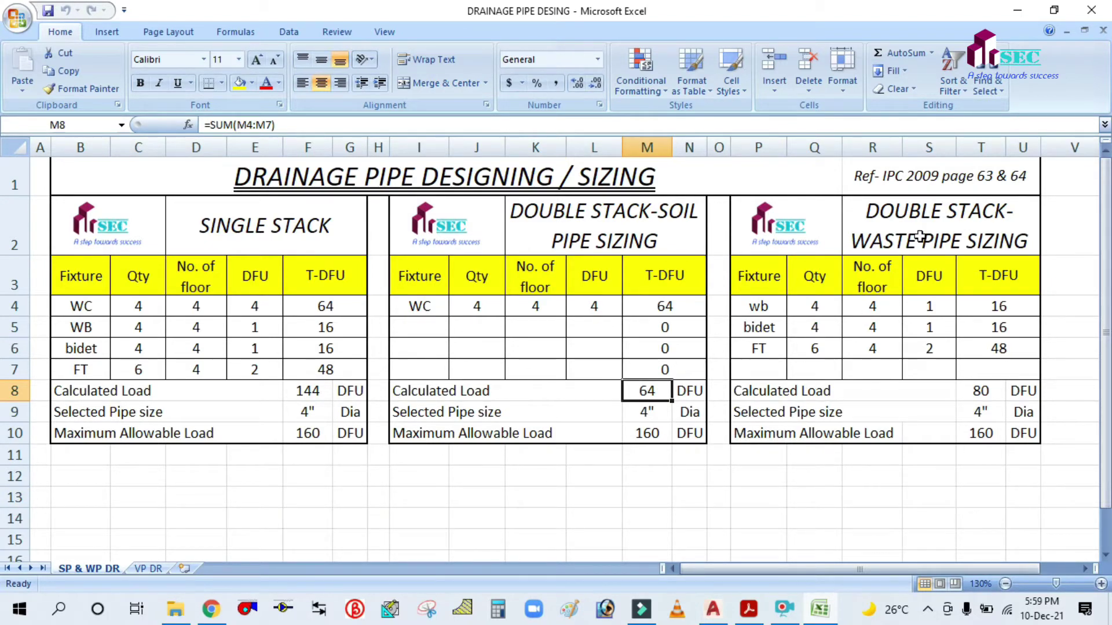
click(987, 395)
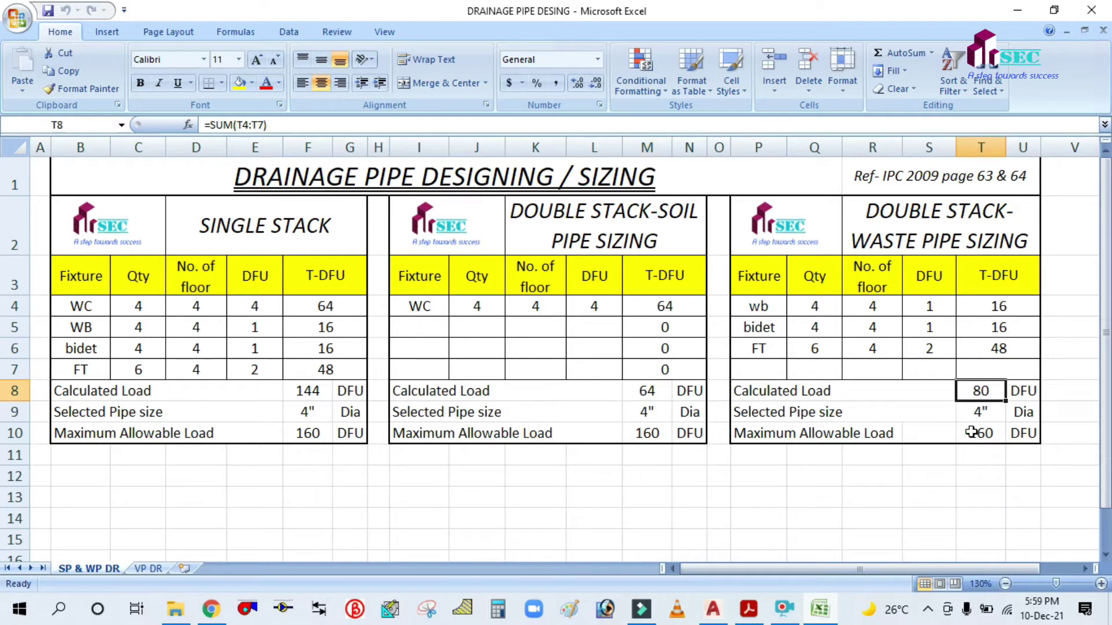
click(659, 388)
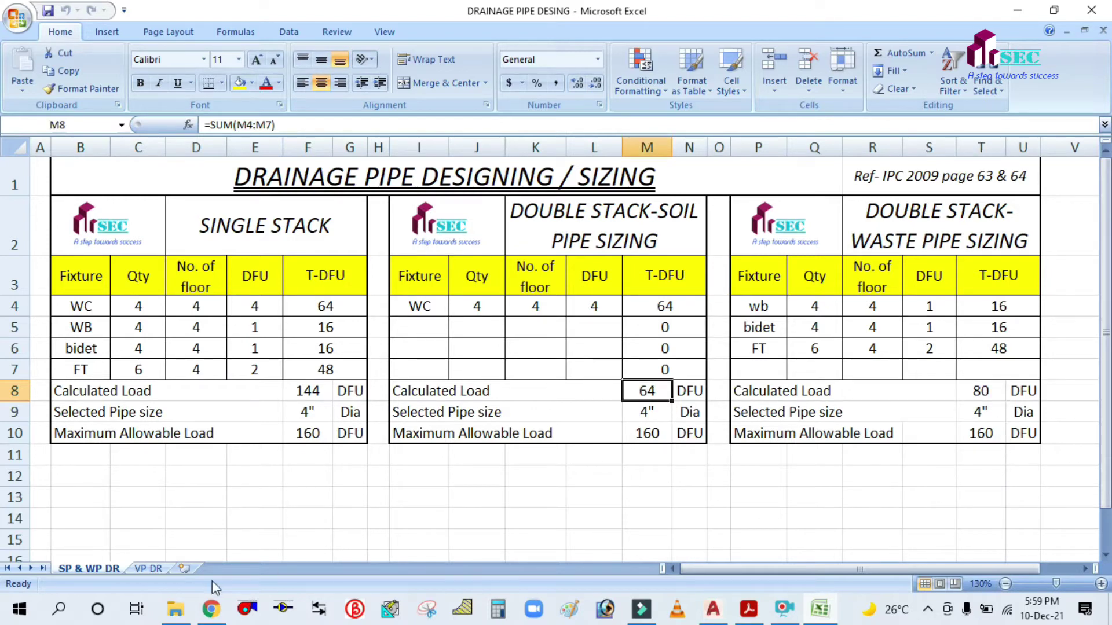
- On the VP DR sheet, set the building entry of the vent pipe sizing table to G+5
click(148, 569)
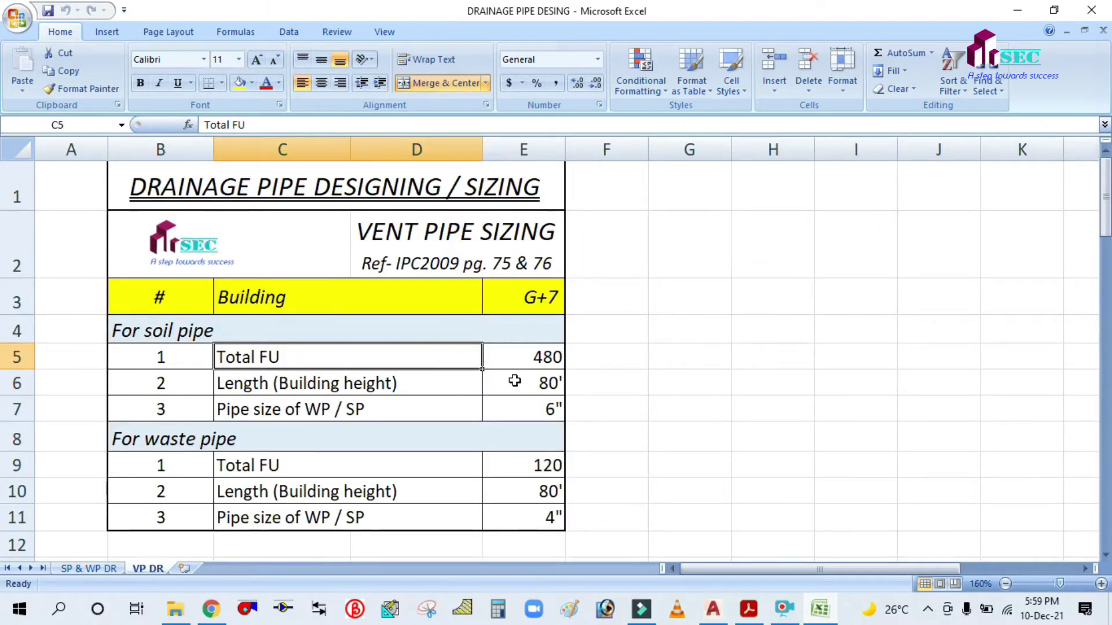
click(526, 359)
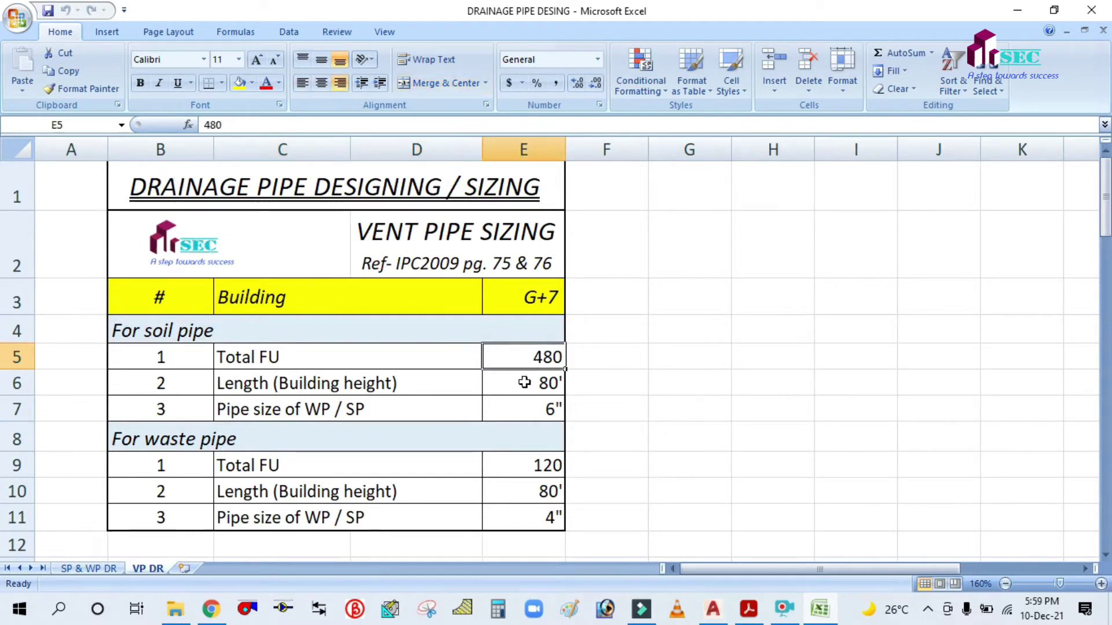
double_click(551, 298)
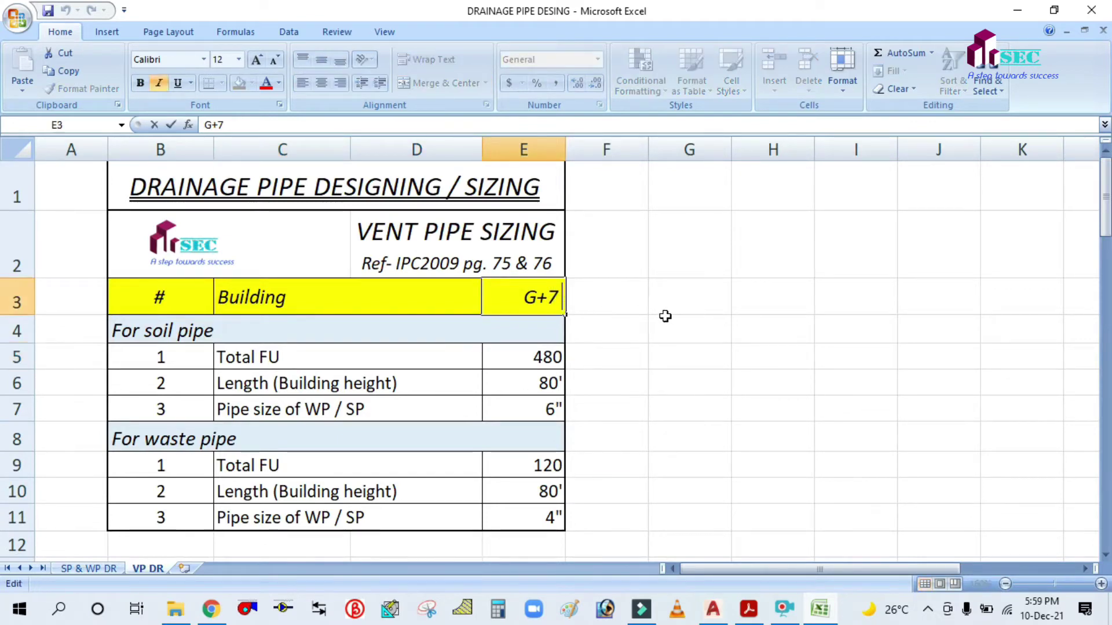
key(BackSpace)
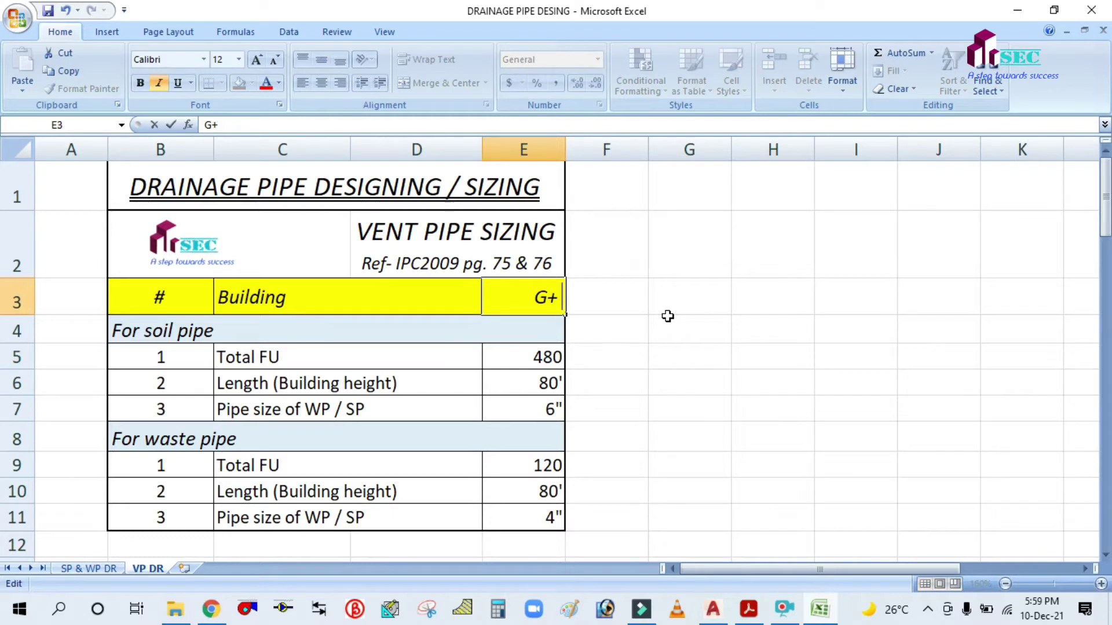
text(5)
click(667, 317)
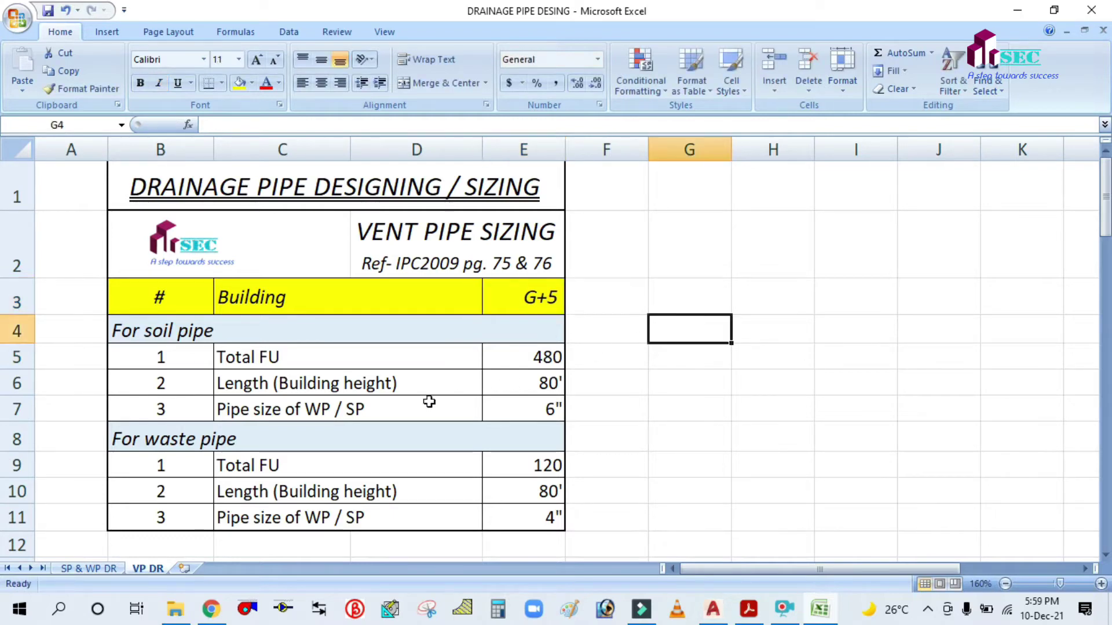
- Look up the double-stack soil pipe load on SP & WP DR and set the soil pipe's Total FU on VP DR to 64
click(376, 357)
click(516, 357)
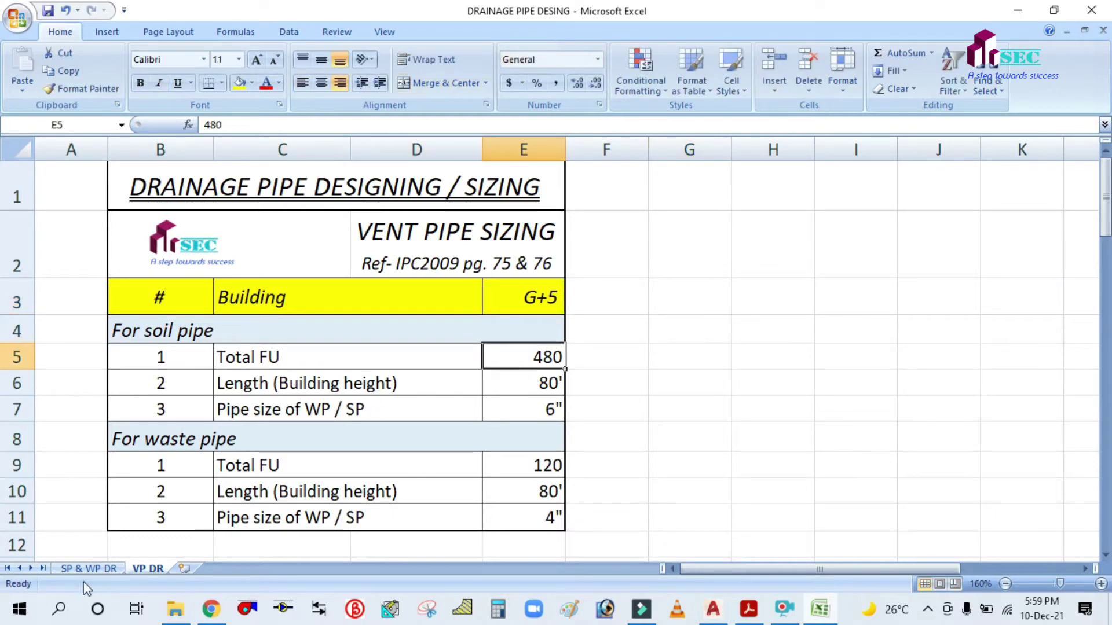
click(91, 569)
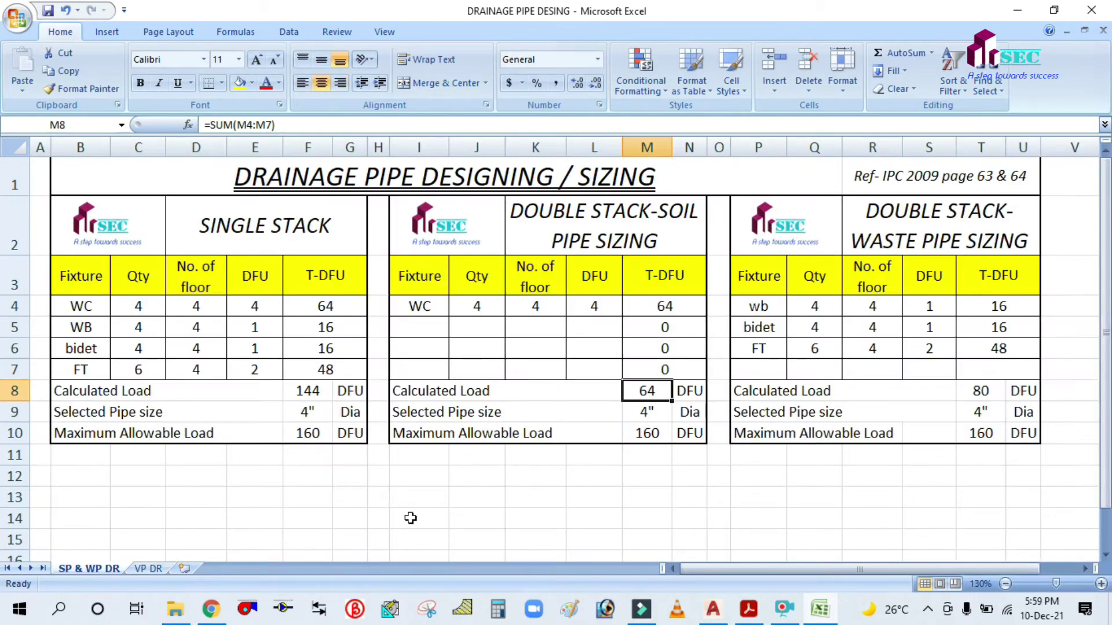
click(148, 568)
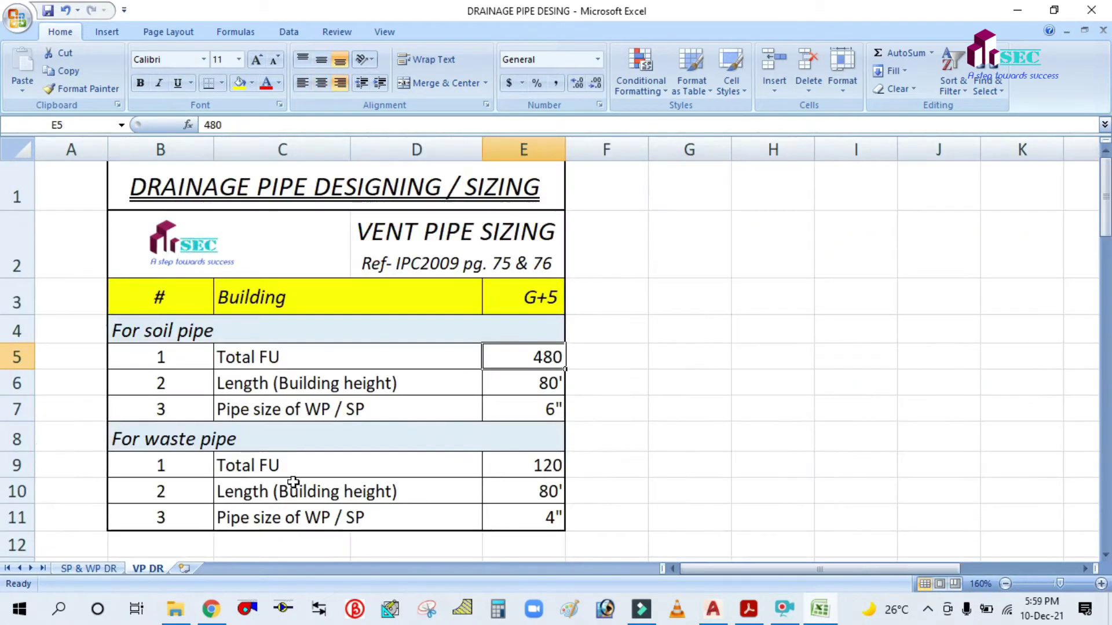
text(64)
click(720, 382)
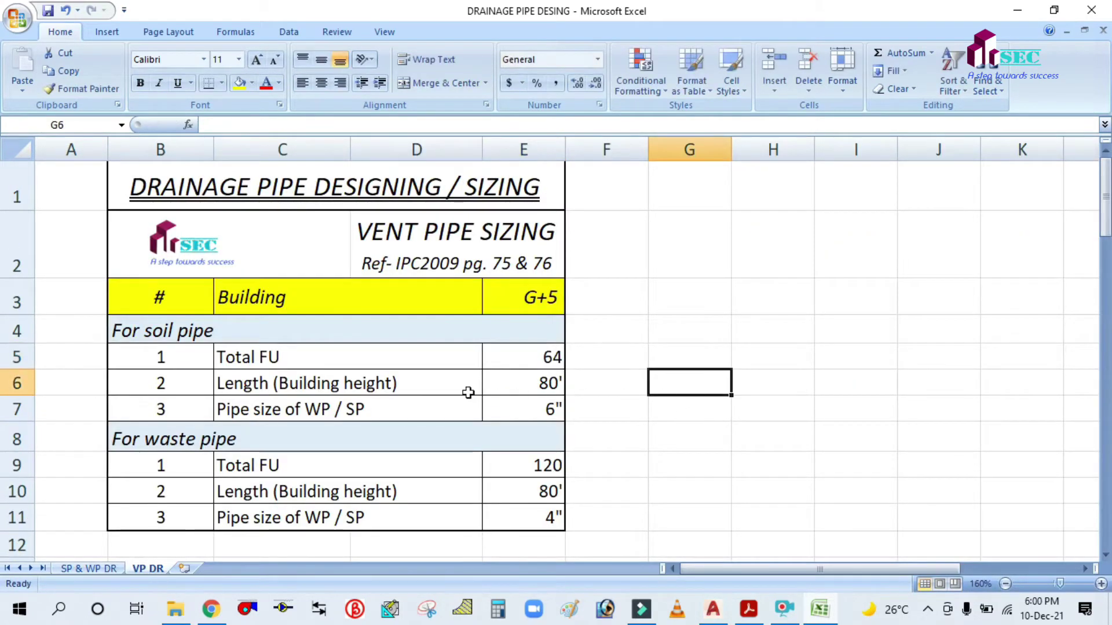
- Set the soil pipe's Length (Building height) to 50'
click(331, 385)
click(556, 384)
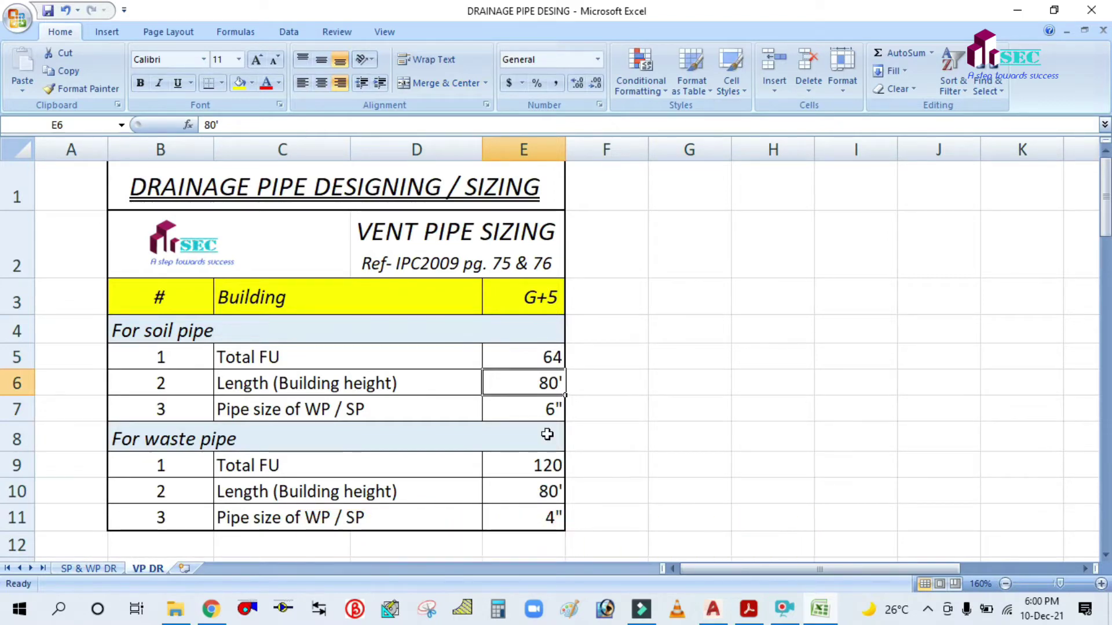
text(5)
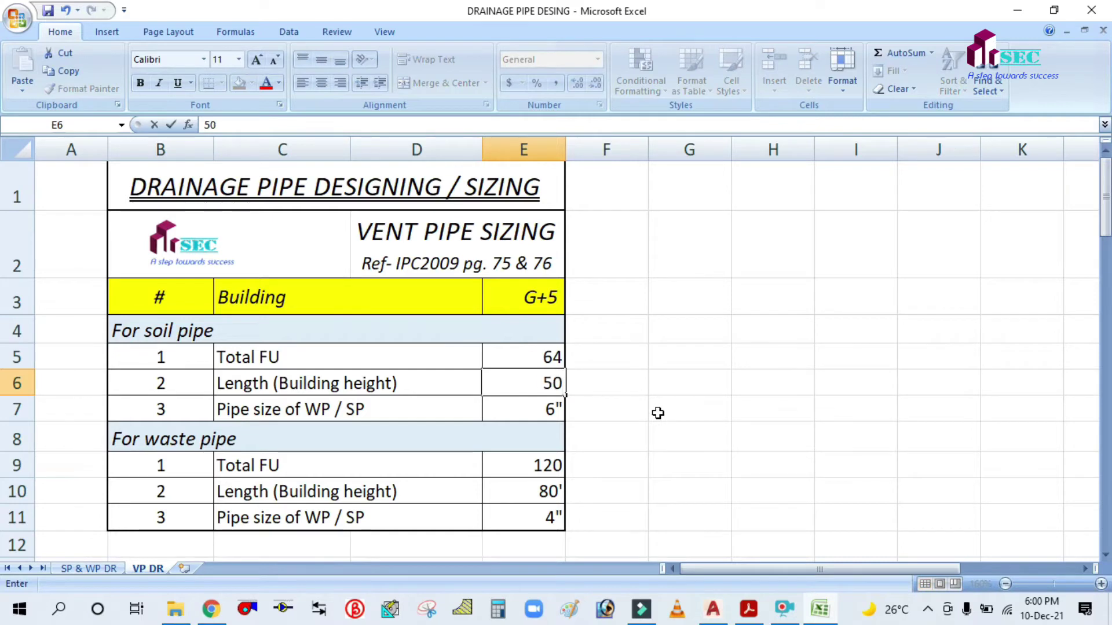
text(0)
key(Return)
click(658, 412)
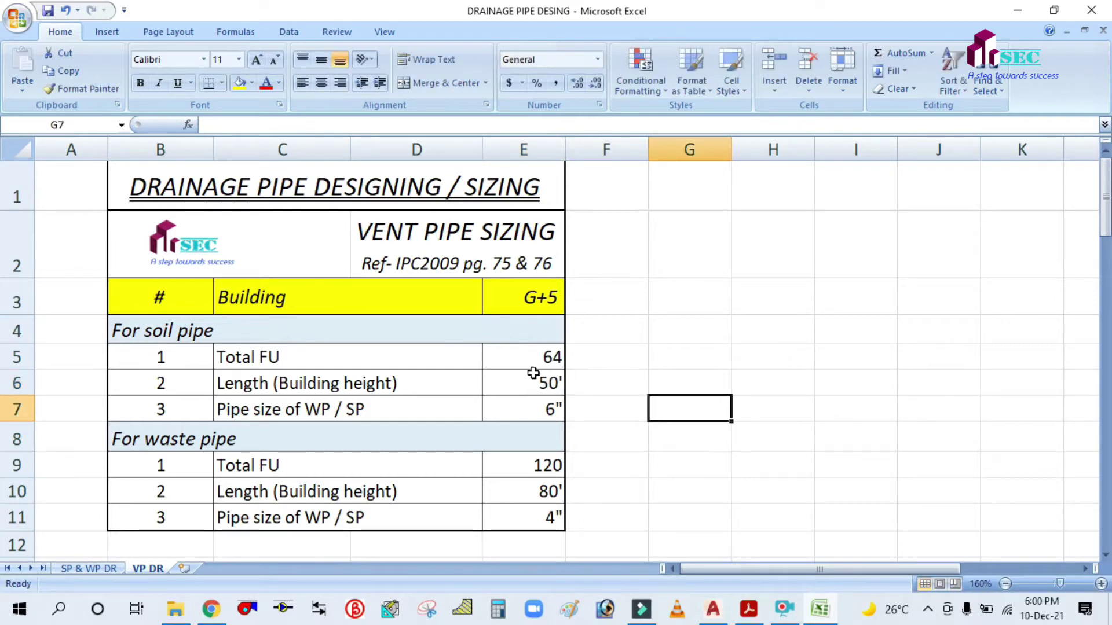
- Open the 2009_IPC_IPSDC_COMPLETE_1stptg PDF from the Drainage system folder
click(537, 408)
click(356, 411)
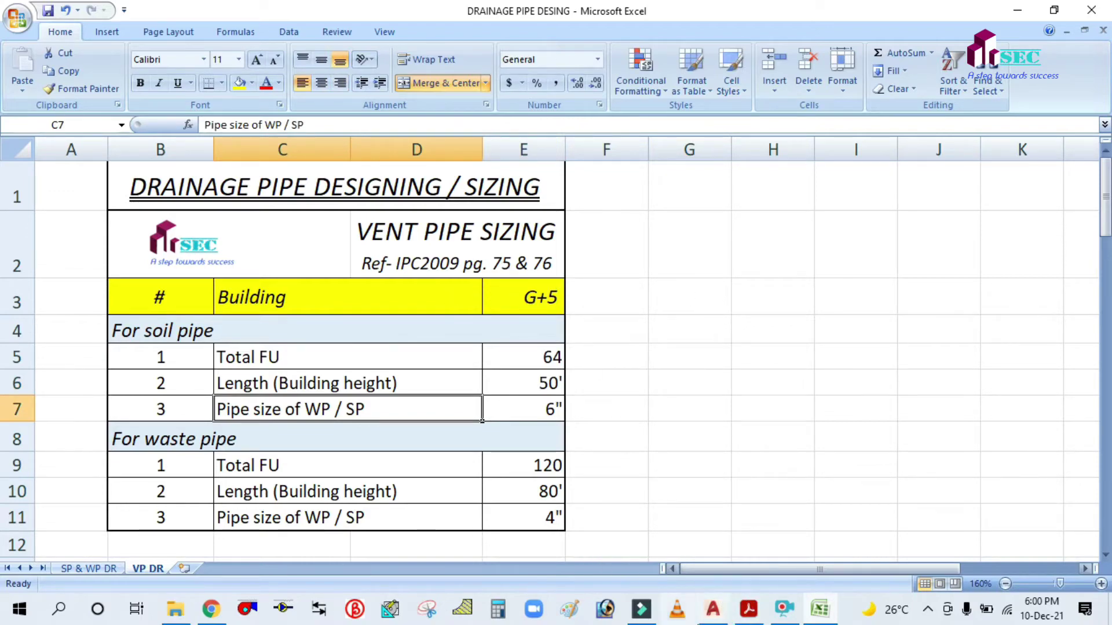
click(746, 611)
click(745, 615)
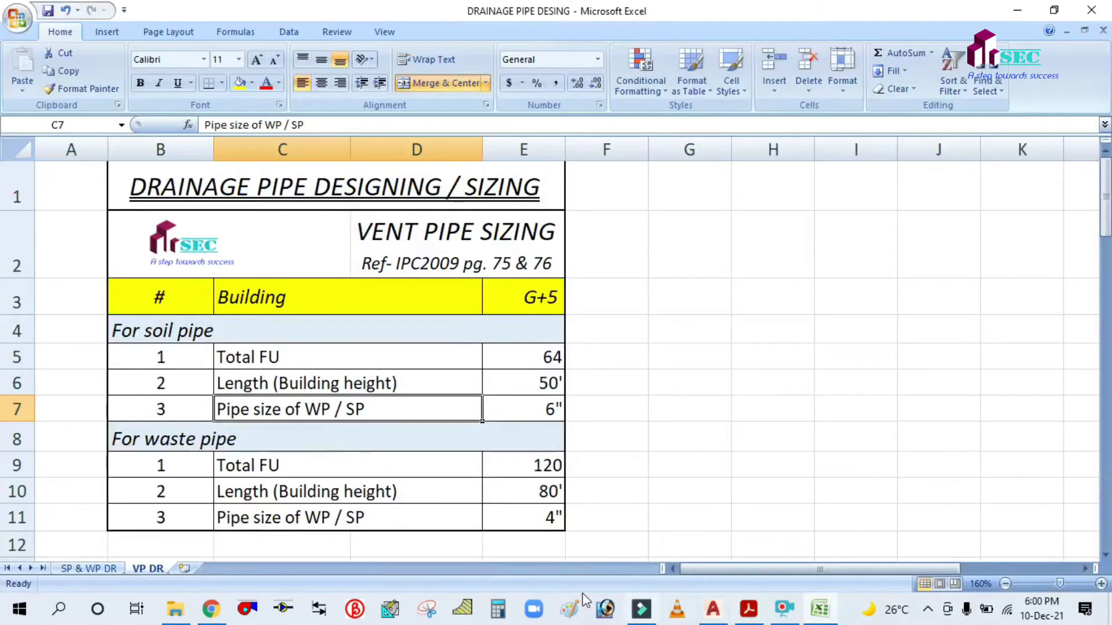
click(175, 610)
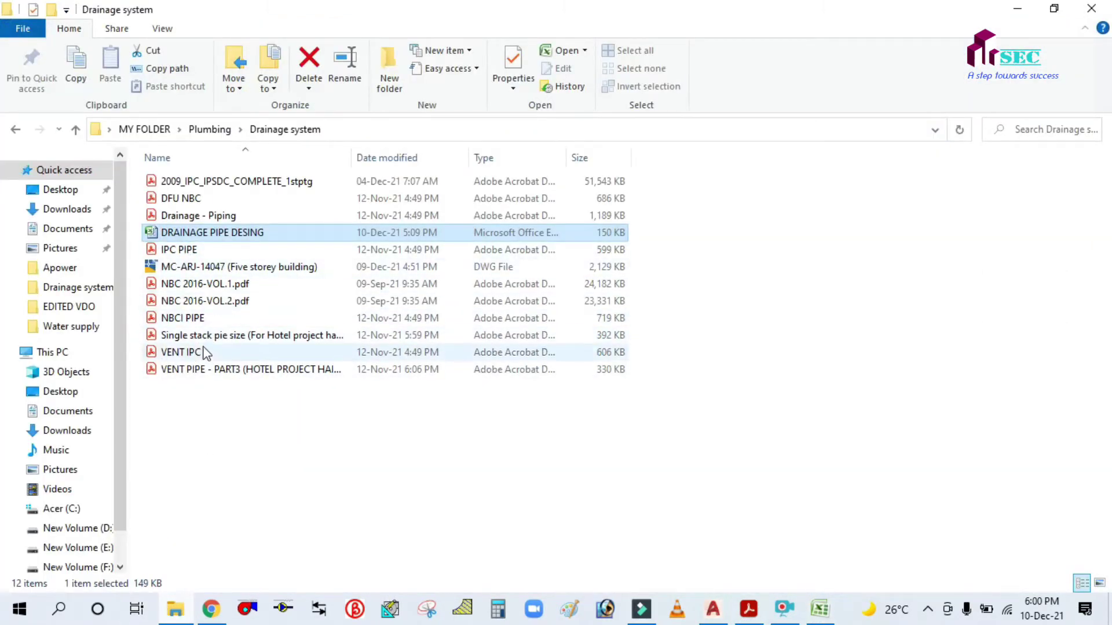
click(211, 181)
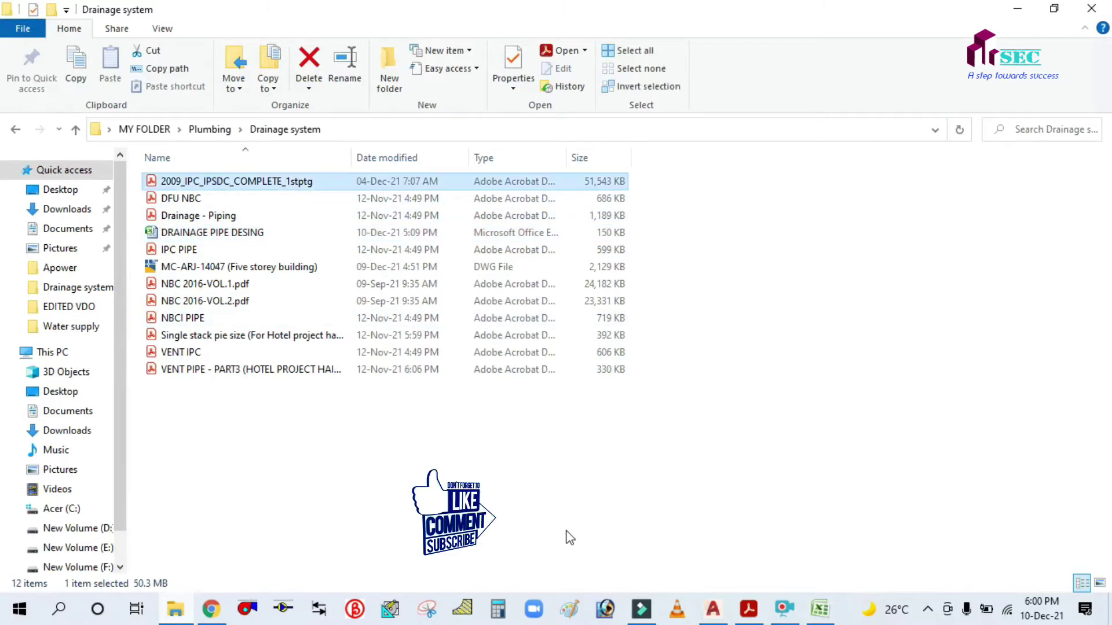
key(Return)
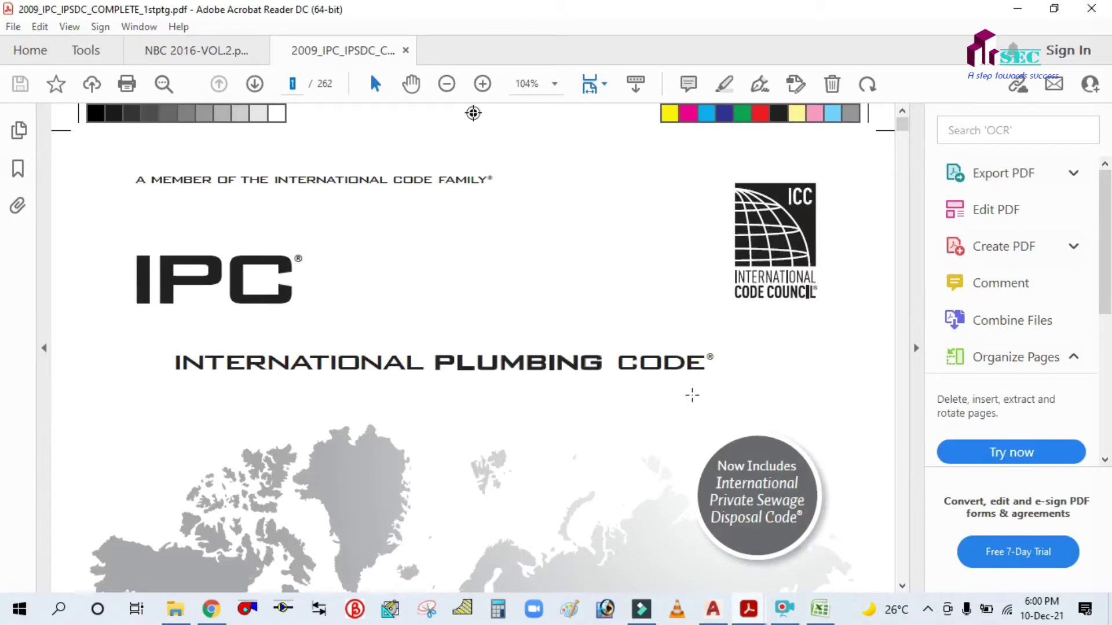
- View the International Plumbing Code cover, collapse the tools pane and go to page 76 of the PDF
scroll(692, 395, down, 10)
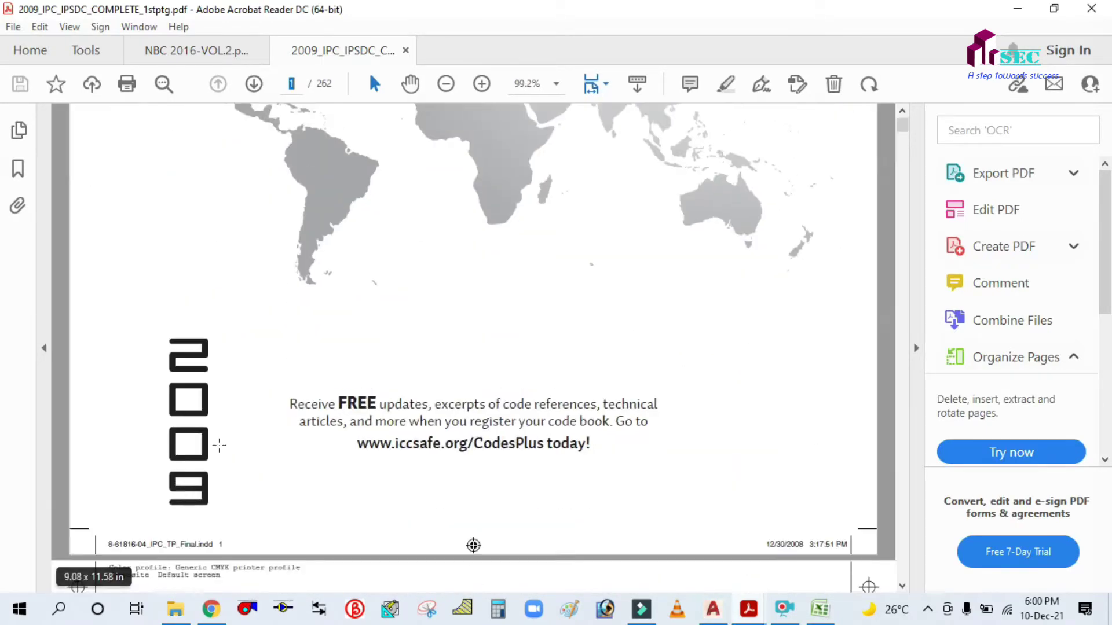
scroll(219, 446, up, 10)
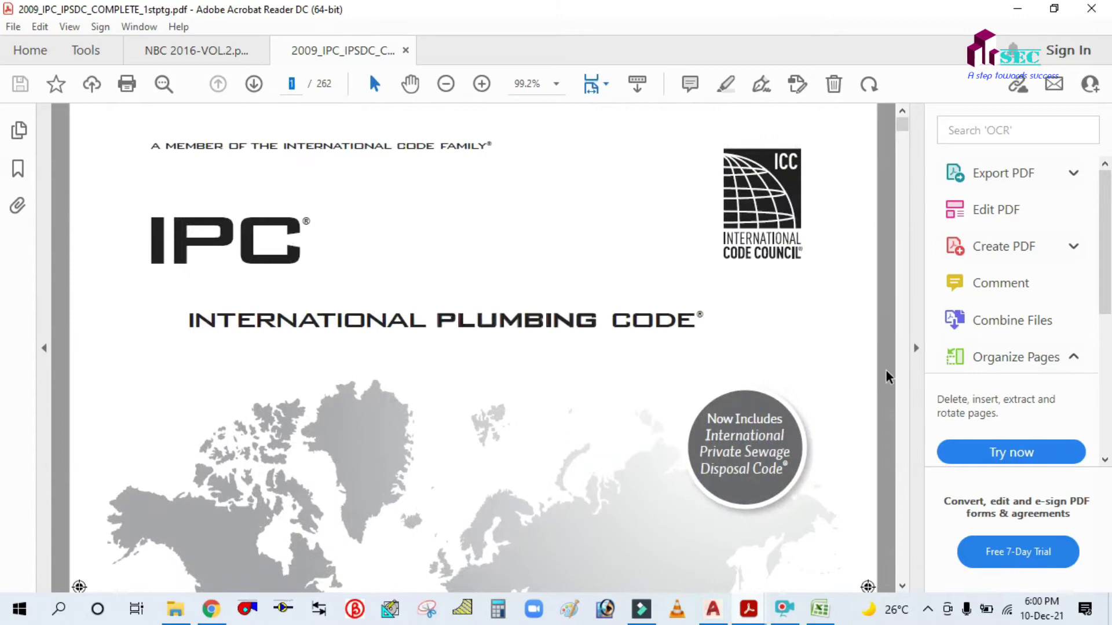
click(915, 347)
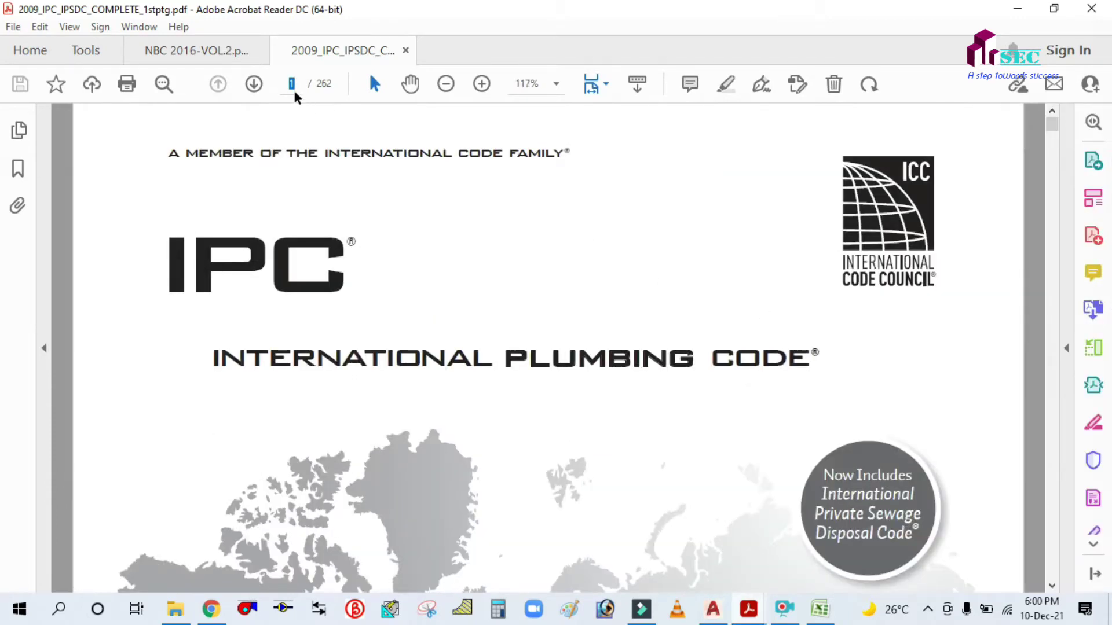
text(756)
key(Return)
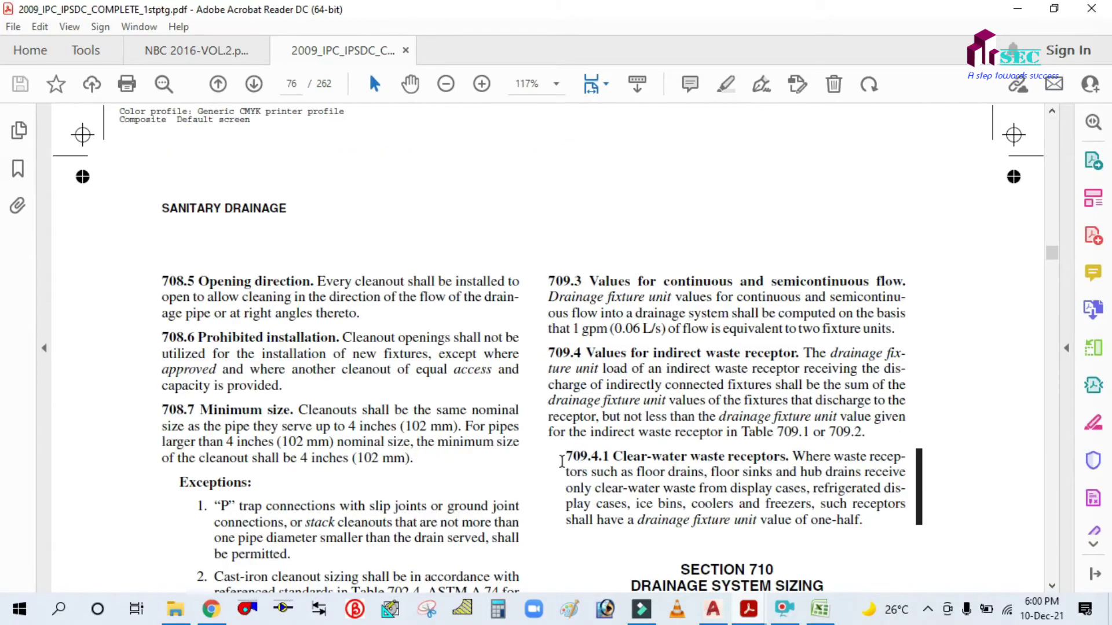
- Look through the sanitary drainage sizing tables and the pages up to Chapter 8 for the vent sizing tables
scroll(386, 332, down, 15)
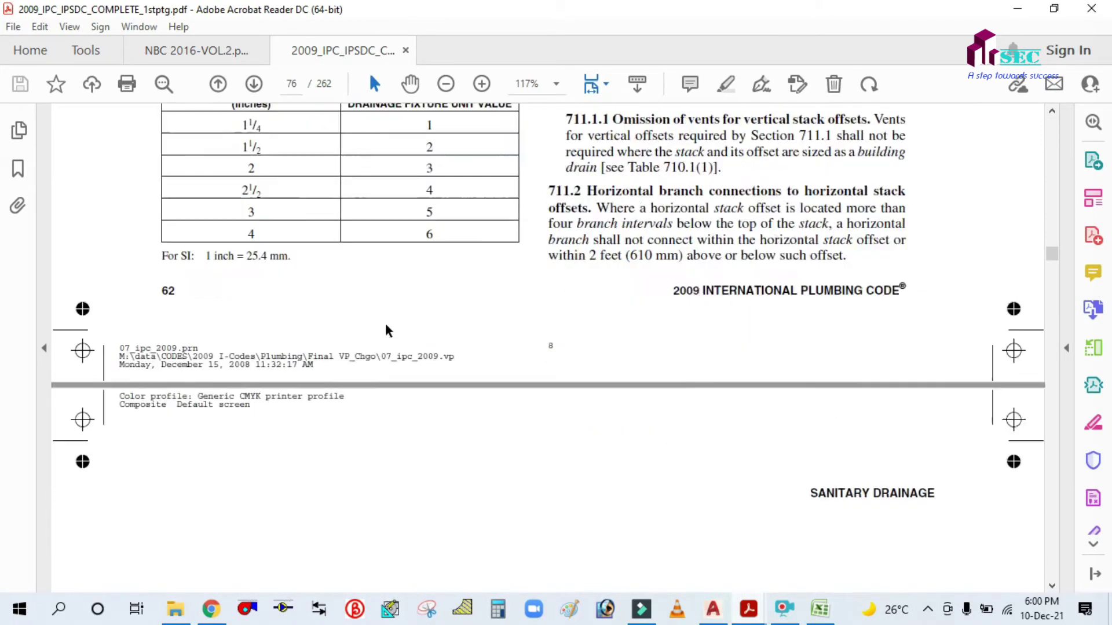
scroll(386, 331, down, 15)
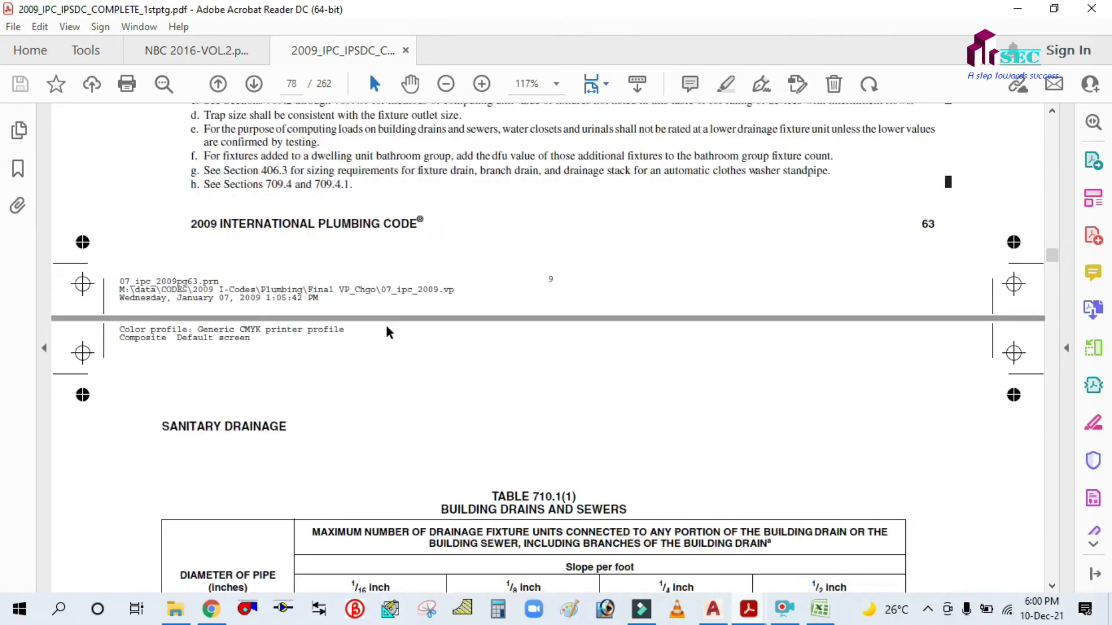
scroll(386, 326, down, 5)
scroll(386, 324, up, 3)
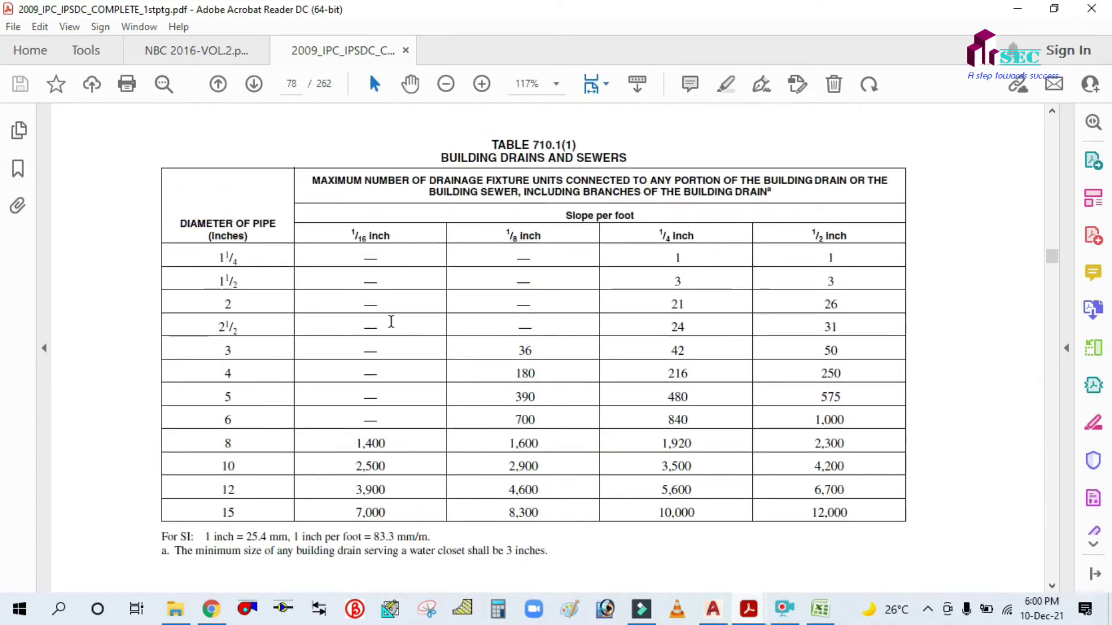
scroll(391, 321, up, 1)
scroll(501, 372, down, 10)
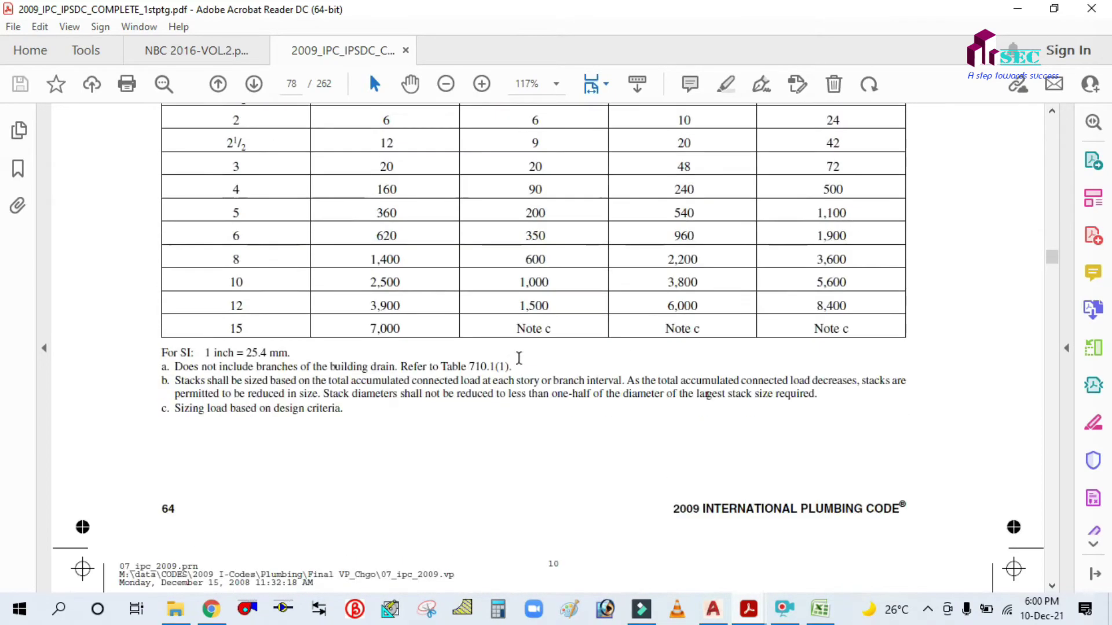
ctrl+scroll(519, 359, down, 2)
ctrl+scroll(518, 358, down, 3)
scroll(533, 376, down, 10)
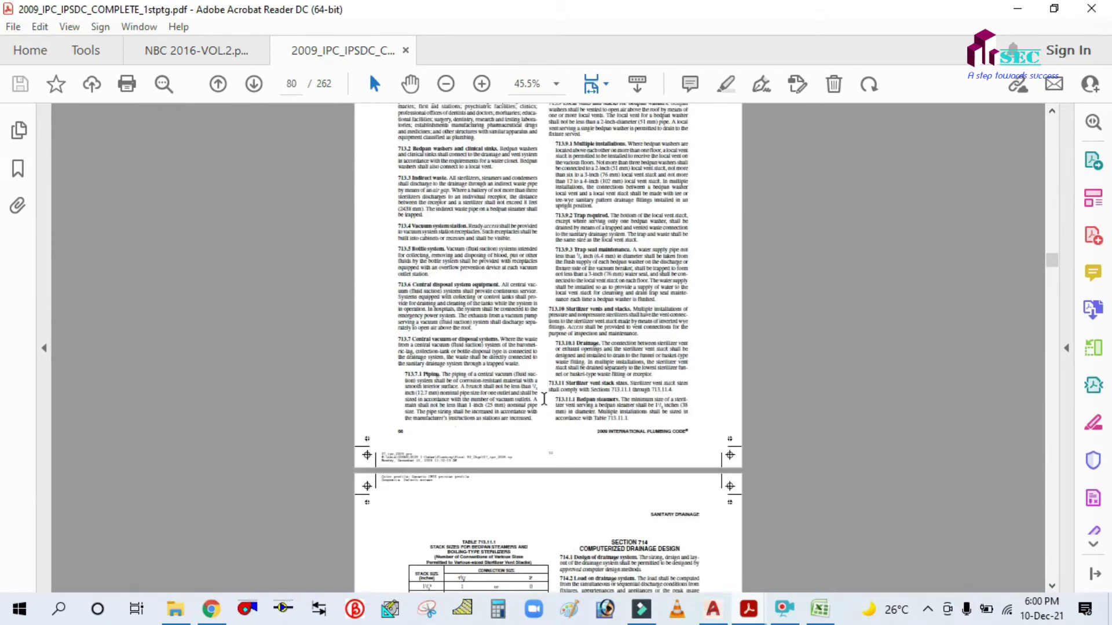
scroll(702, 510, down, 15)
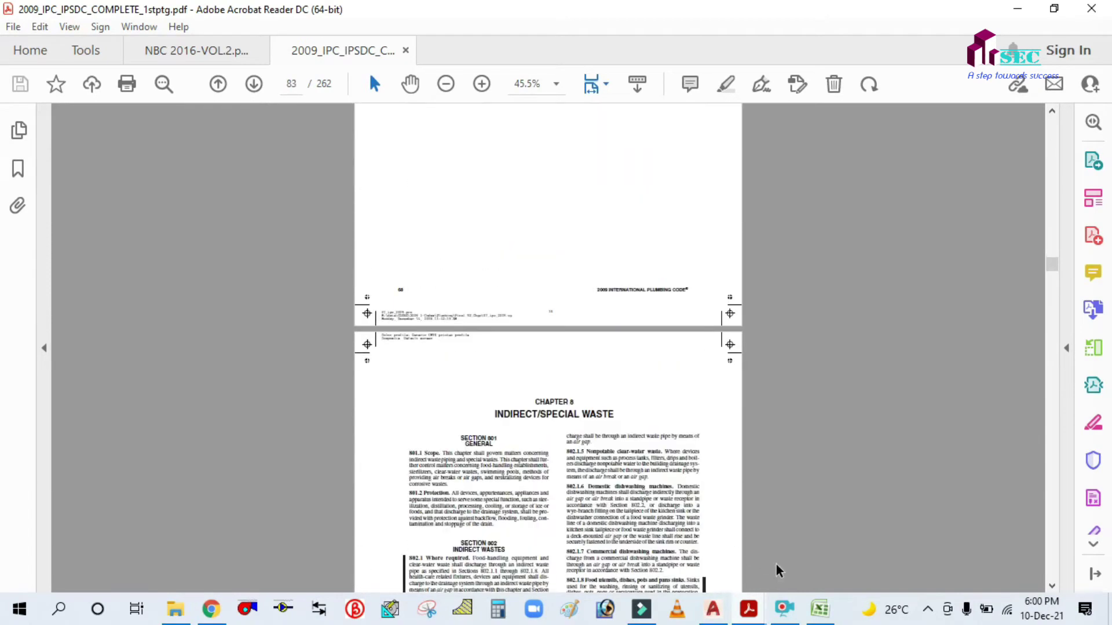
- Switch back to the Excel workbook and check the IPC 2009 page references on the SP & WP DR and VP DR sheets
click(819, 610)
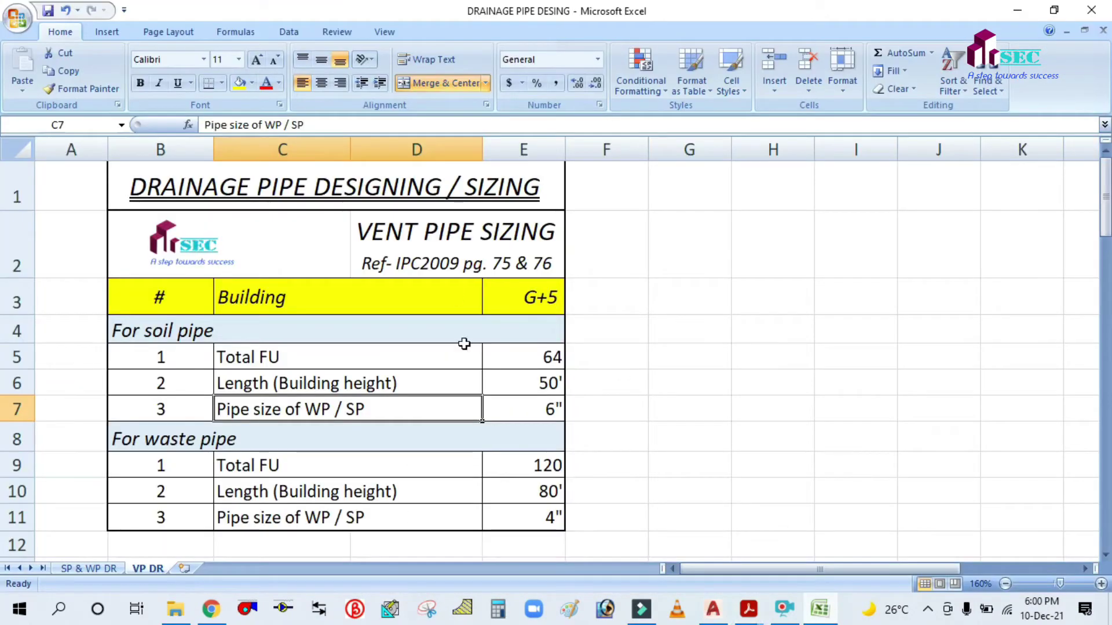
click(93, 569)
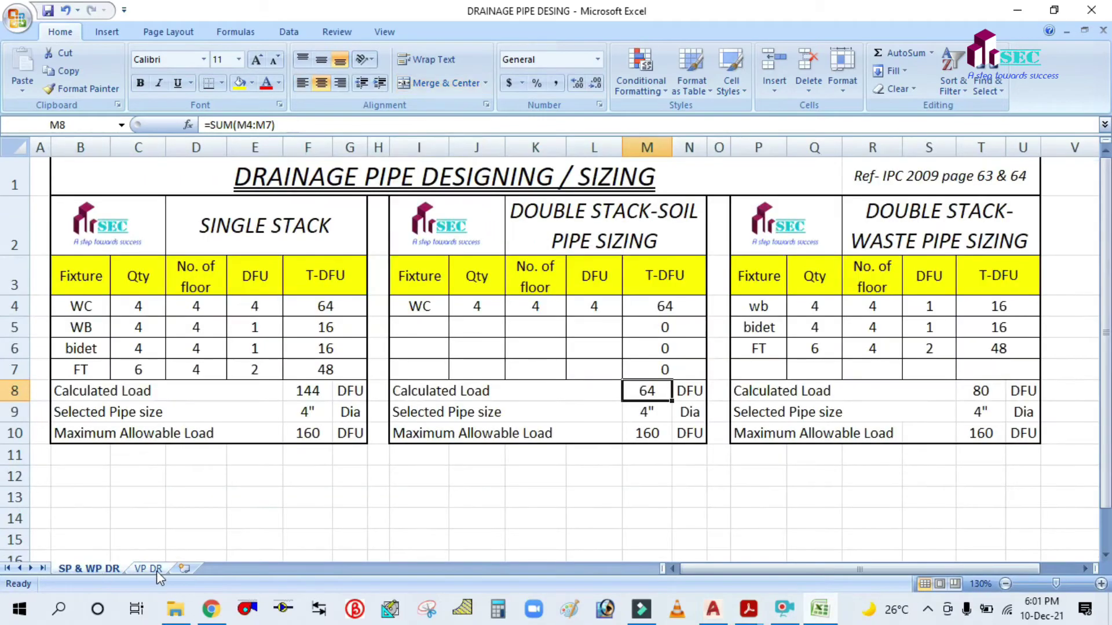
click(149, 569)
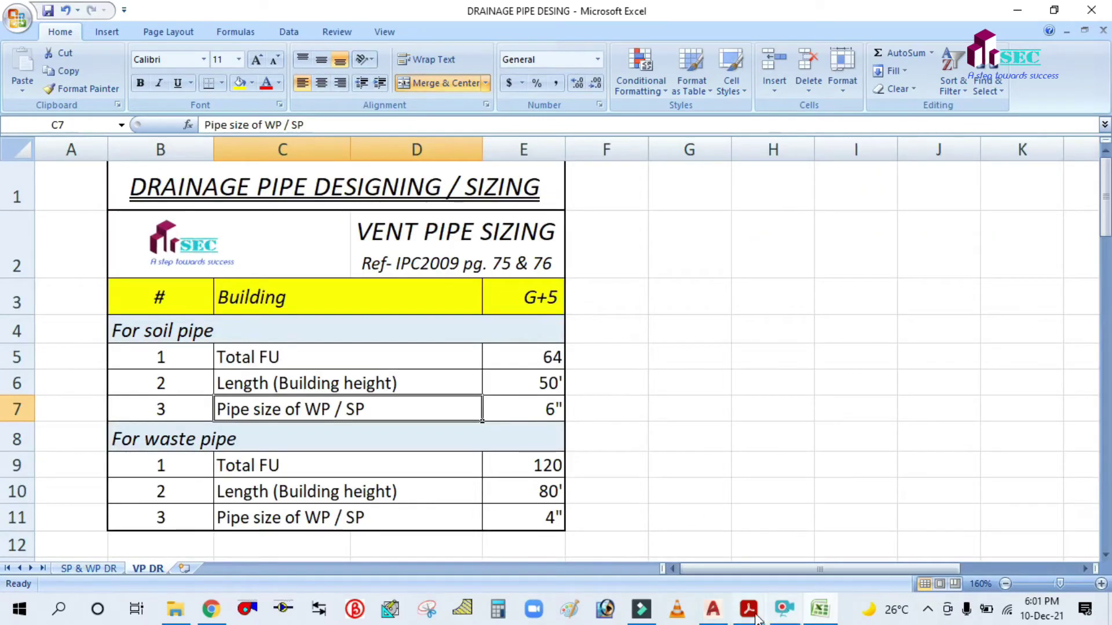
- Return to the IPC 2009 PDF and find Section 916 Vent Pipe Sizing with Table 916.1 using the printed page numbers
mouse_move(752, 615)
click(790, 527)
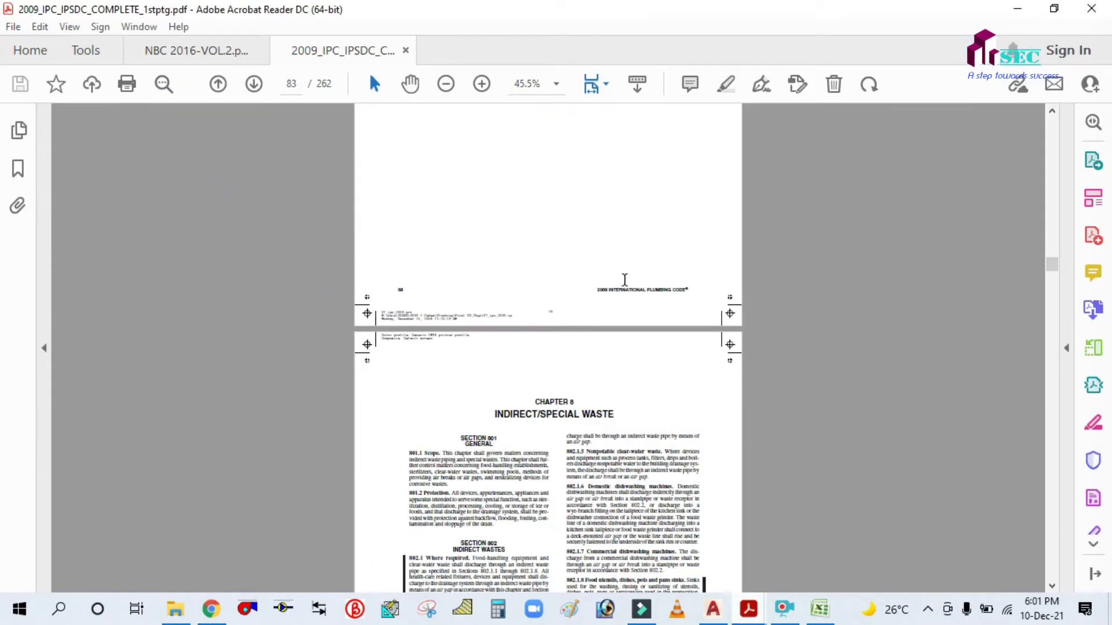
scroll(625, 280, up, 4)
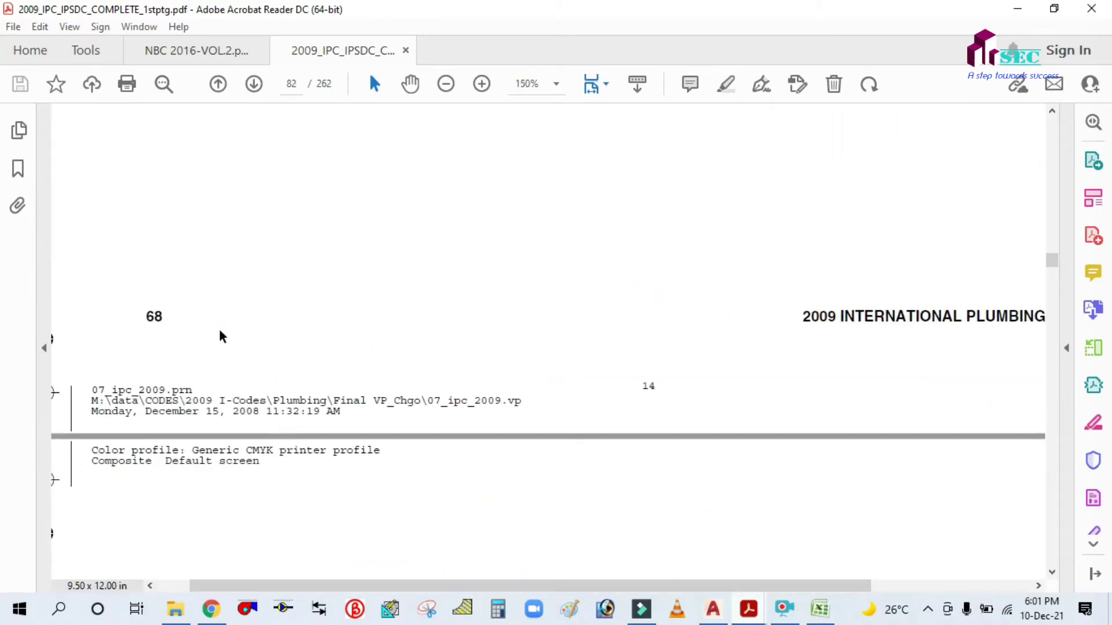
scroll(432, 328, down, 2)
scroll(530, 410, down, 5)
scroll(530, 410, down, 15)
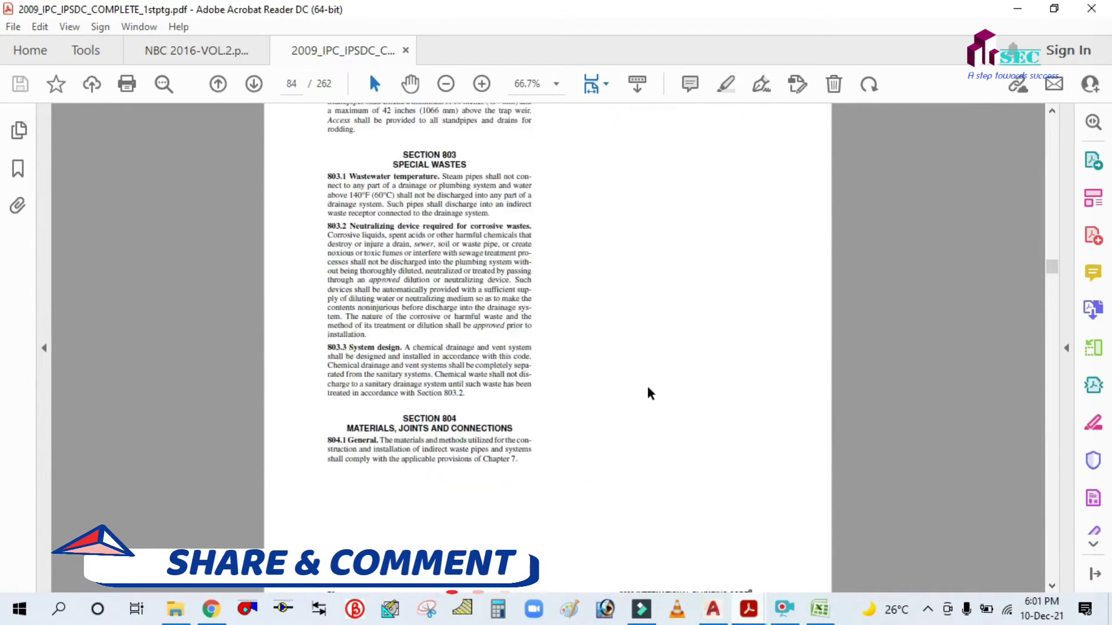
scroll(434, 259, down, 10)
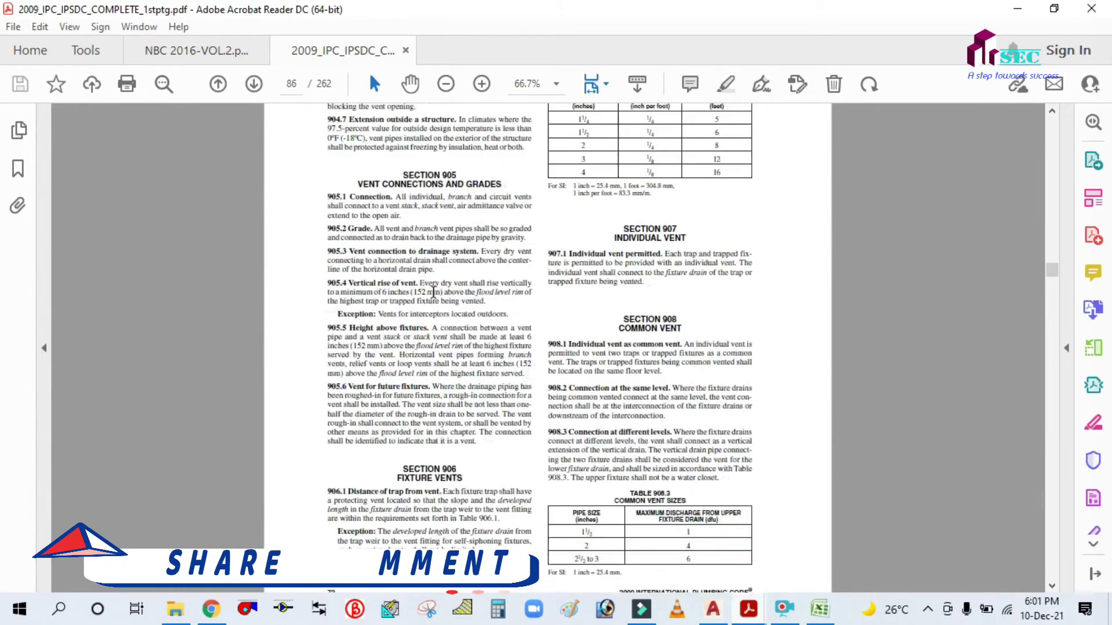
scroll(432, 301, down, 10)
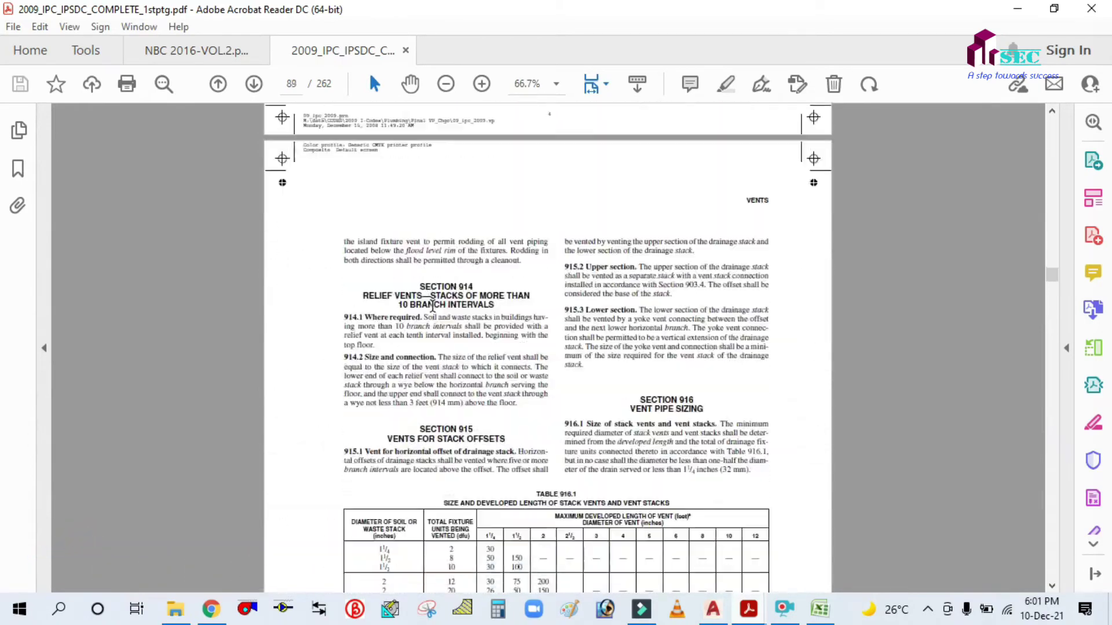
- Enlarge Table 916.1 and examine its stack diameter, total fixture units and maximum developed vent length columns
ctrl+scroll(464, 285, up, 3)
scroll(465, 285, up, 6)
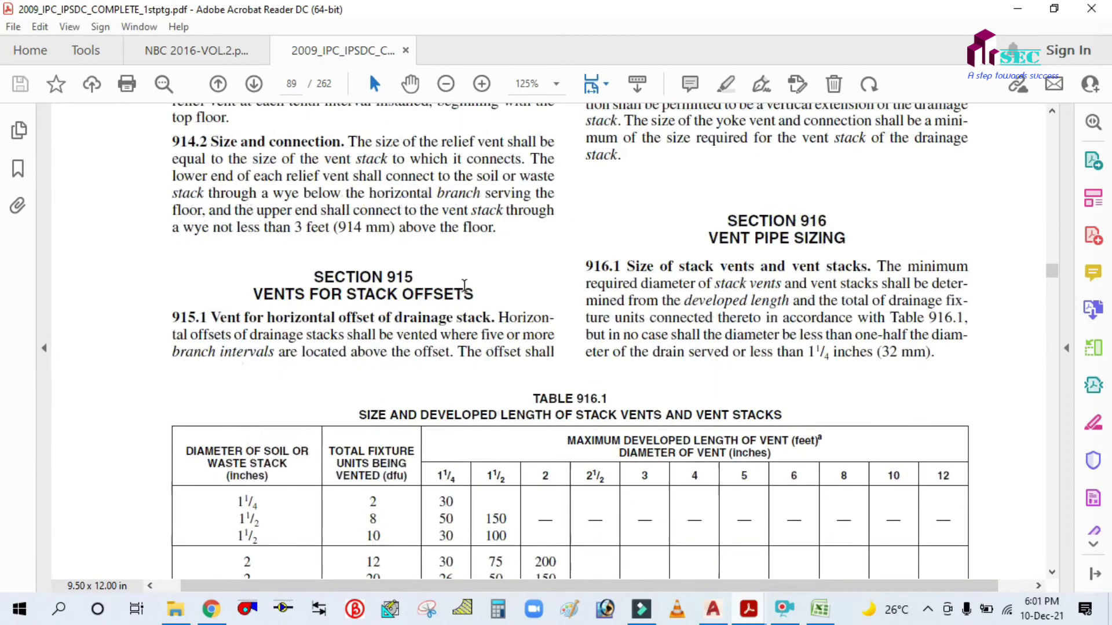
scroll(464, 285, down, 15)
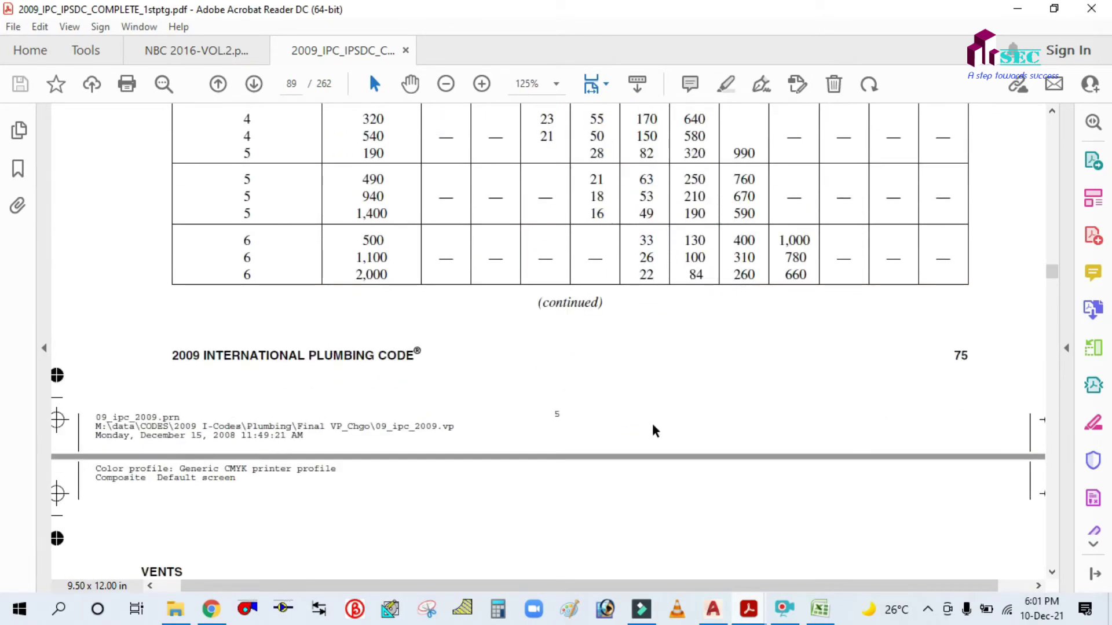
scroll(655, 431, up, 8)
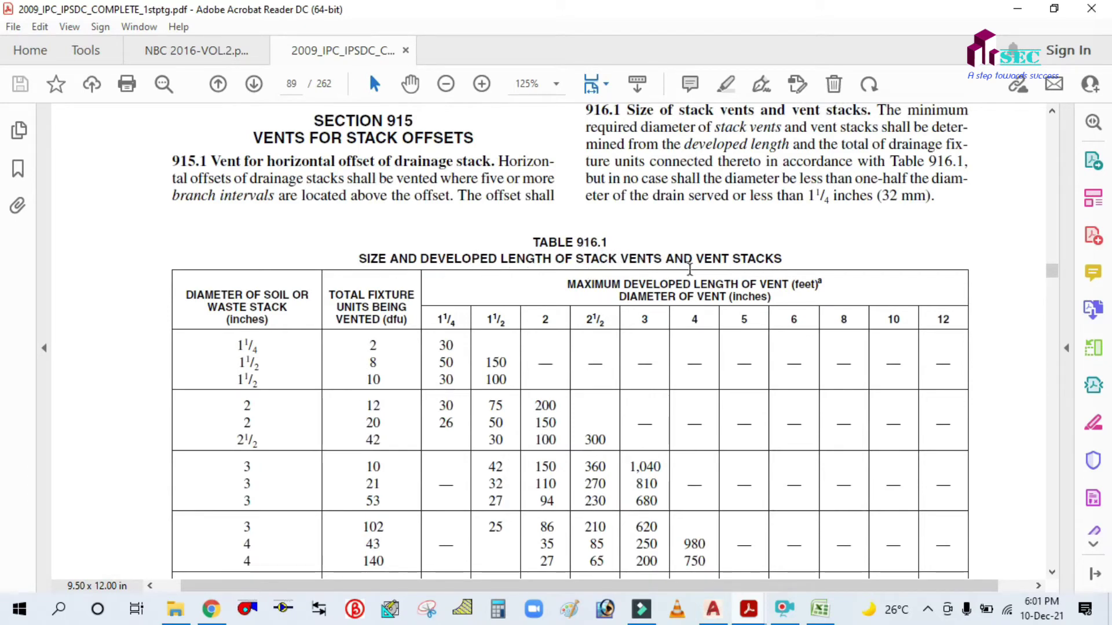
scroll(356, 295, up, 1)
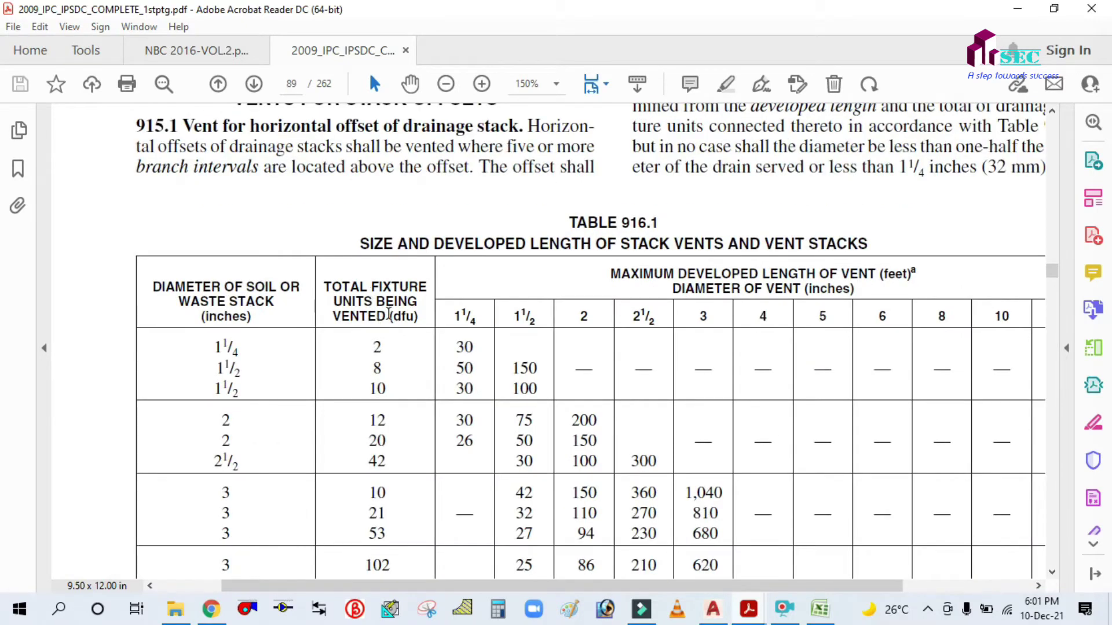
scroll(389, 315, down, 3)
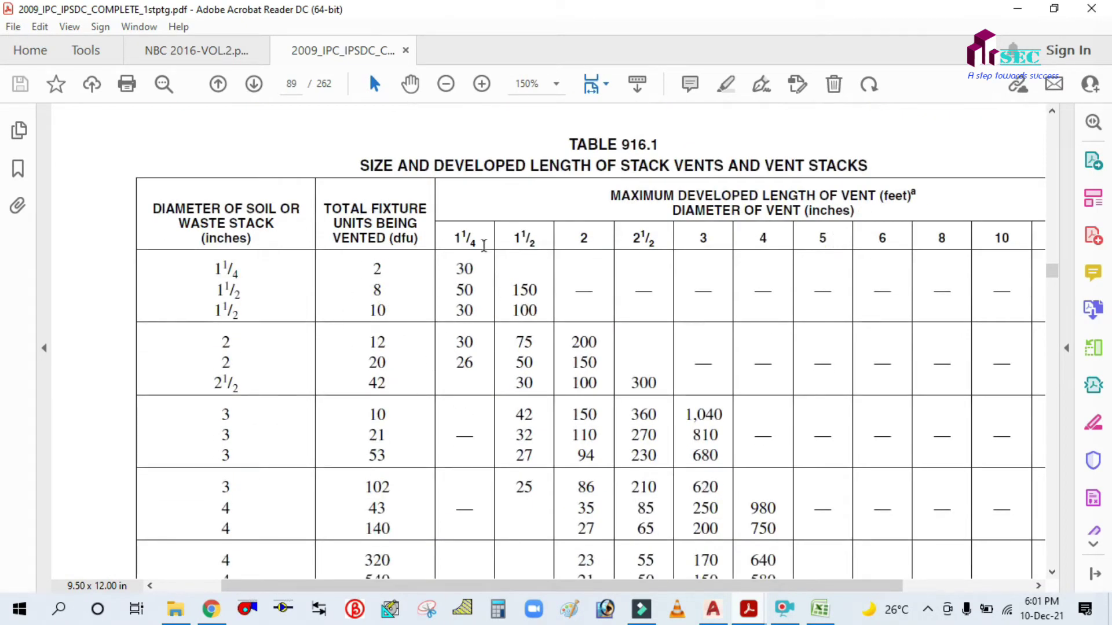
- Check the soil pipe's Total FU on the VP DR sheet in Excel and return to the IPC 2009 PDF
click(820, 609)
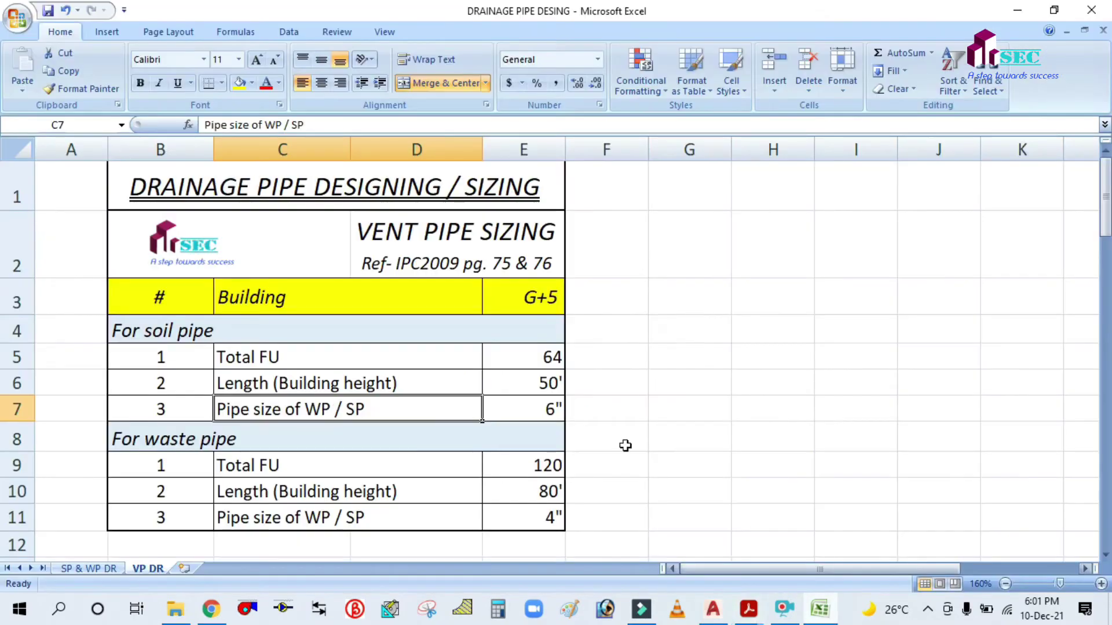
click(535, 359)
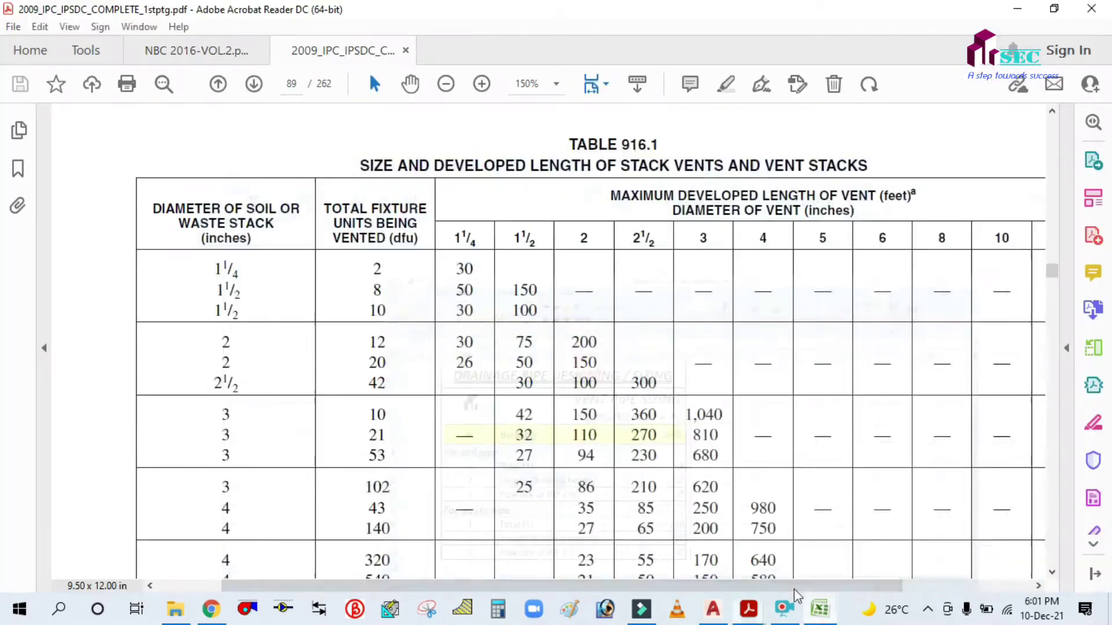
click(748, 609)
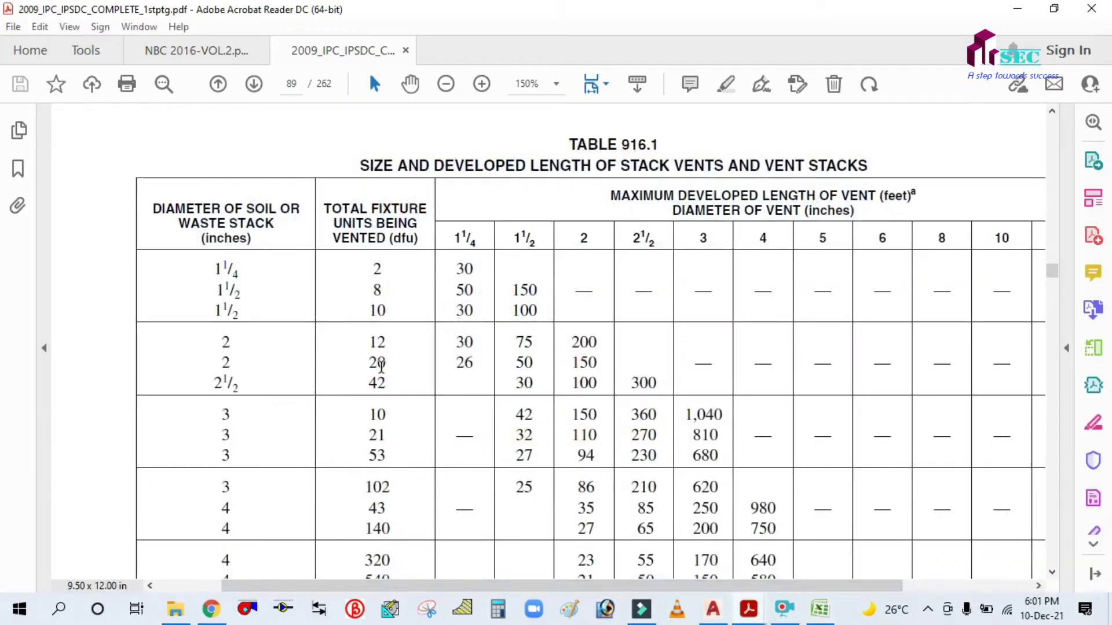
- Find the row covering the soil pipe's total fixture units in Table 916.1 and highlight its 102 dfu value
scroll(380, 394, down, 3)
scroll(380, 394, down, 2)
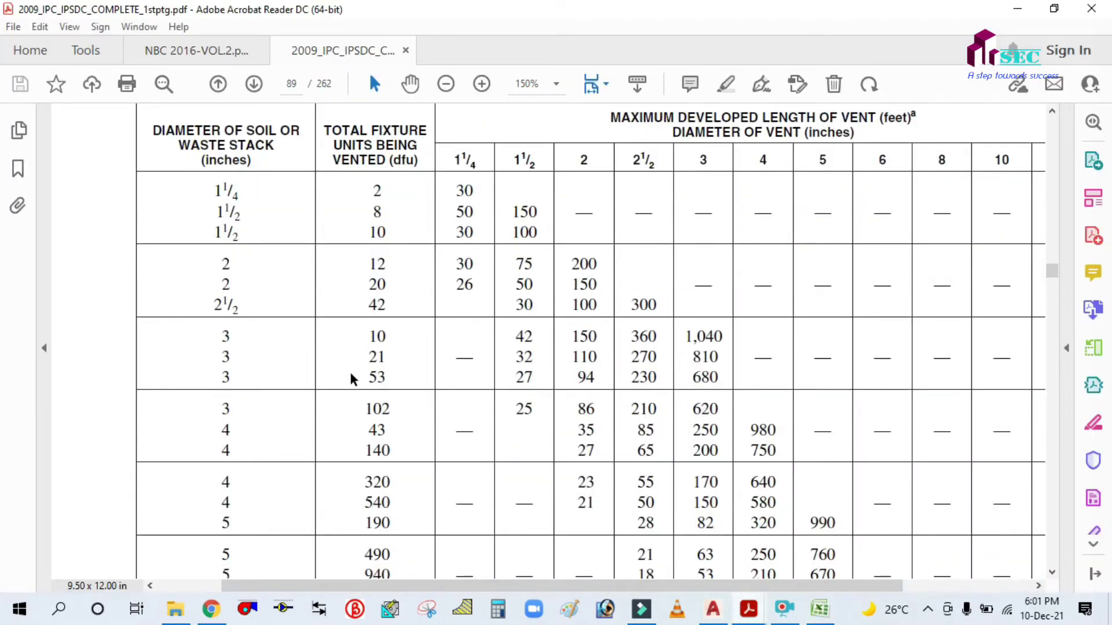
scroll(379, 412, down, 2)
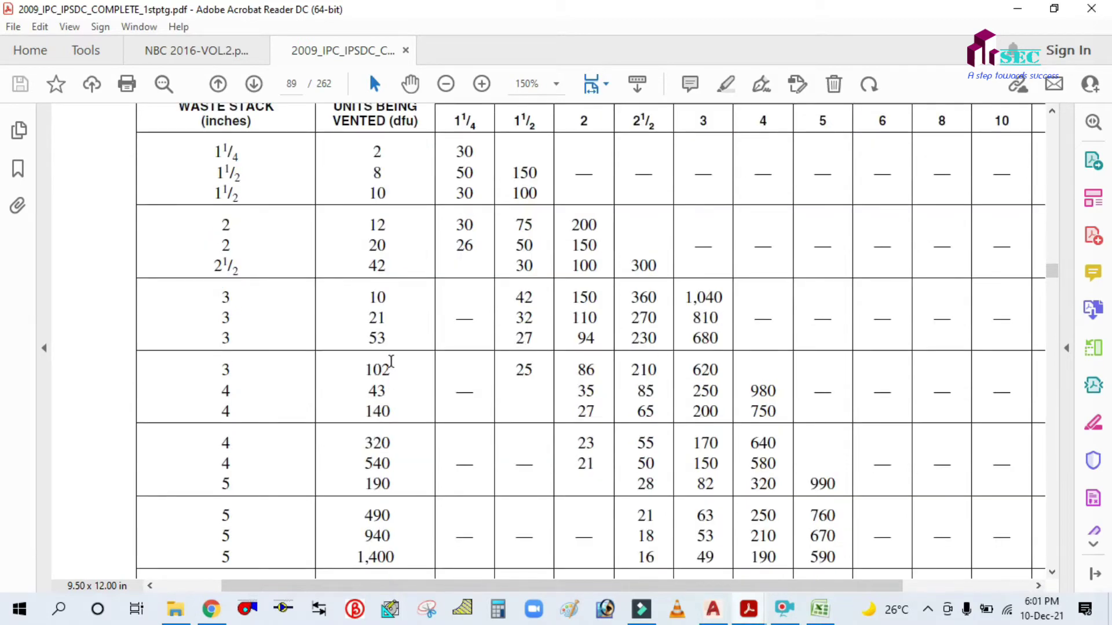
scroll(400, 405, down, 3)
scroll(409, 461, up, 4)
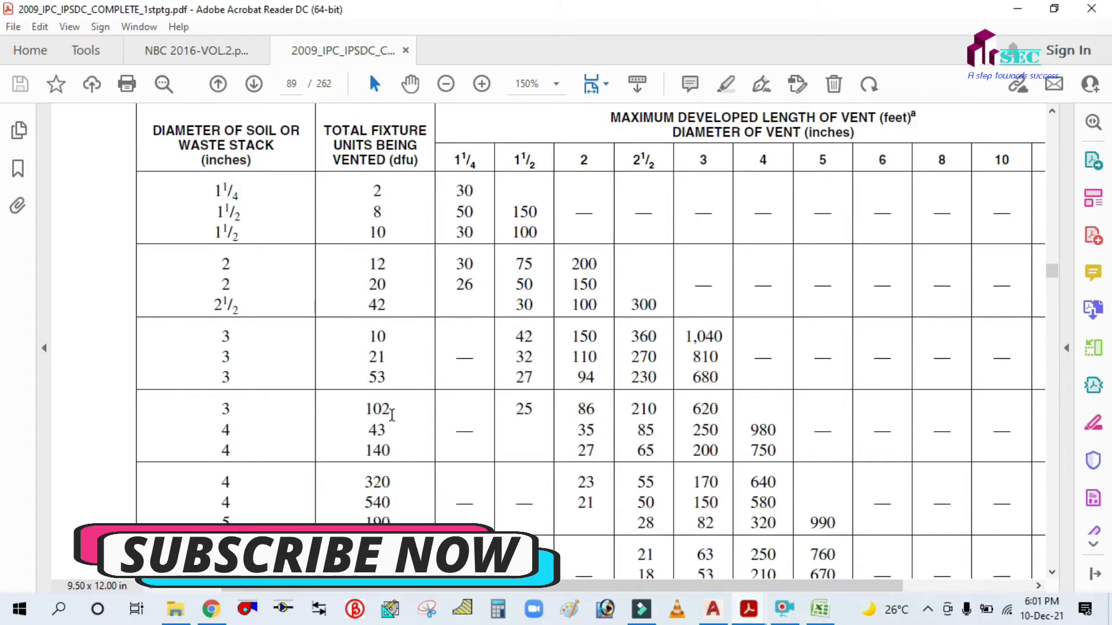
scroll(378, 399, up, 2)
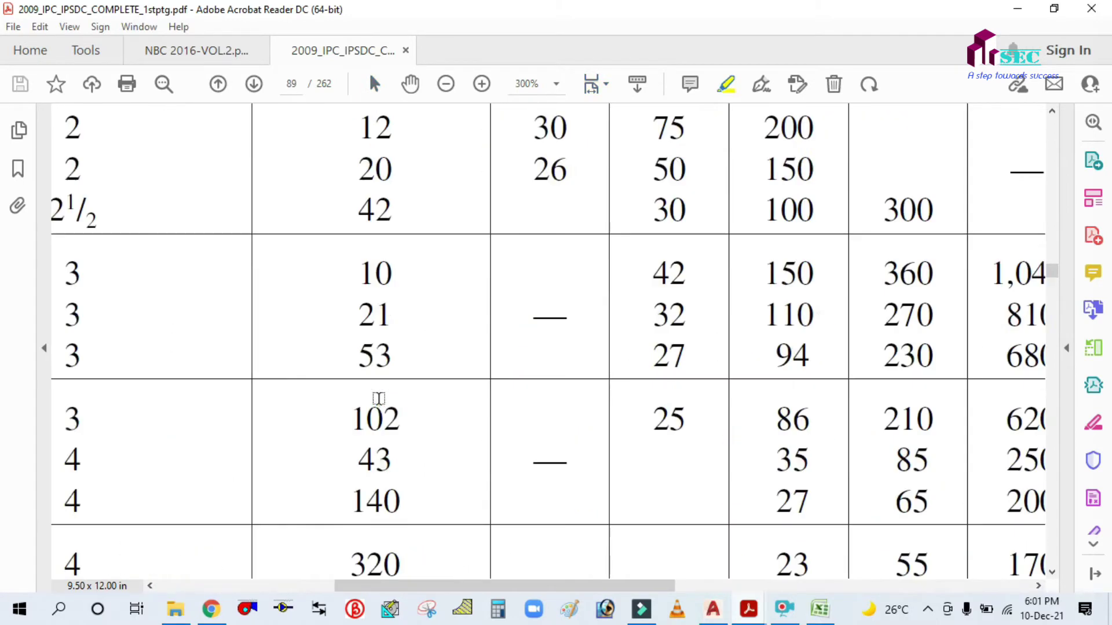
scroll(408, 418, down, 2)
drag(408, 418, 382, 420)
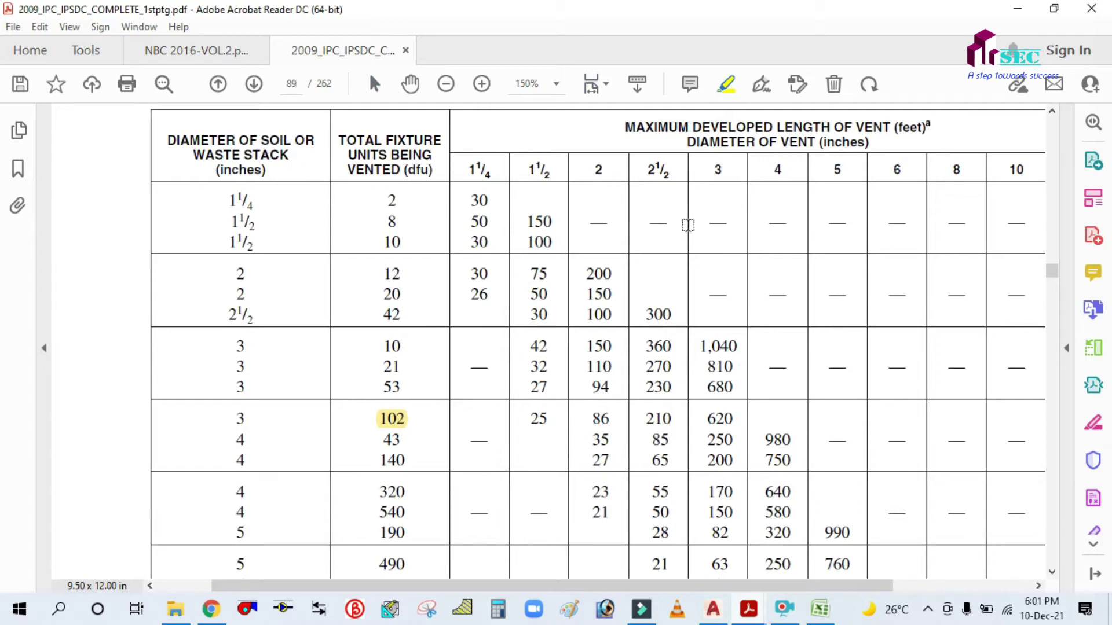
- Compare the soil pipe's Total FU and building height in the Excel workbook with Table 916.1, ending back in the PDF
click(822, 619)
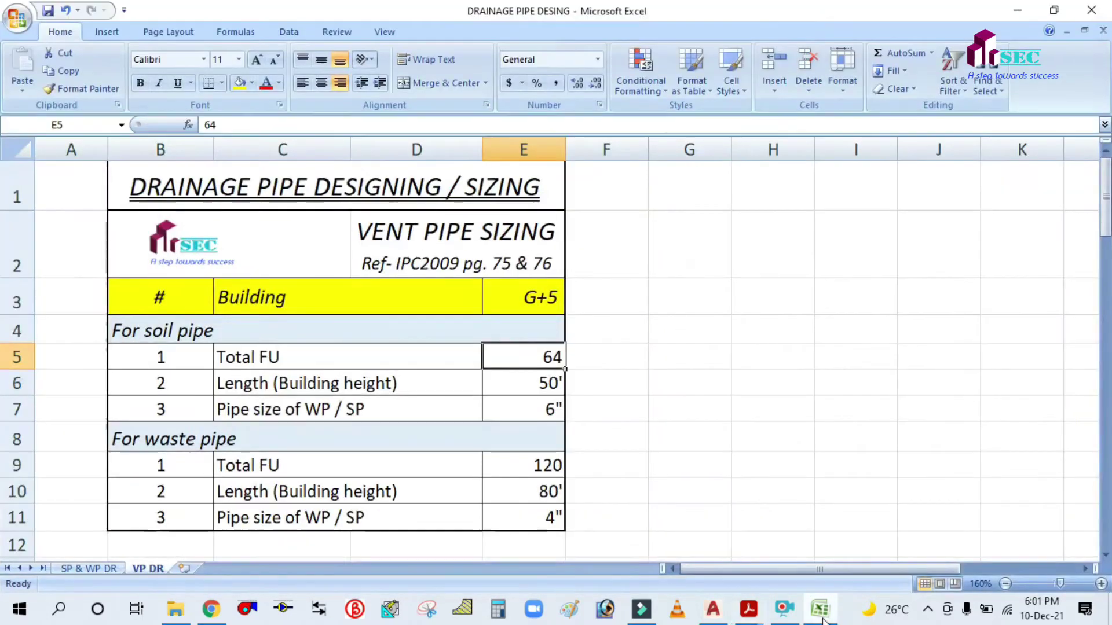
click(822, 619)
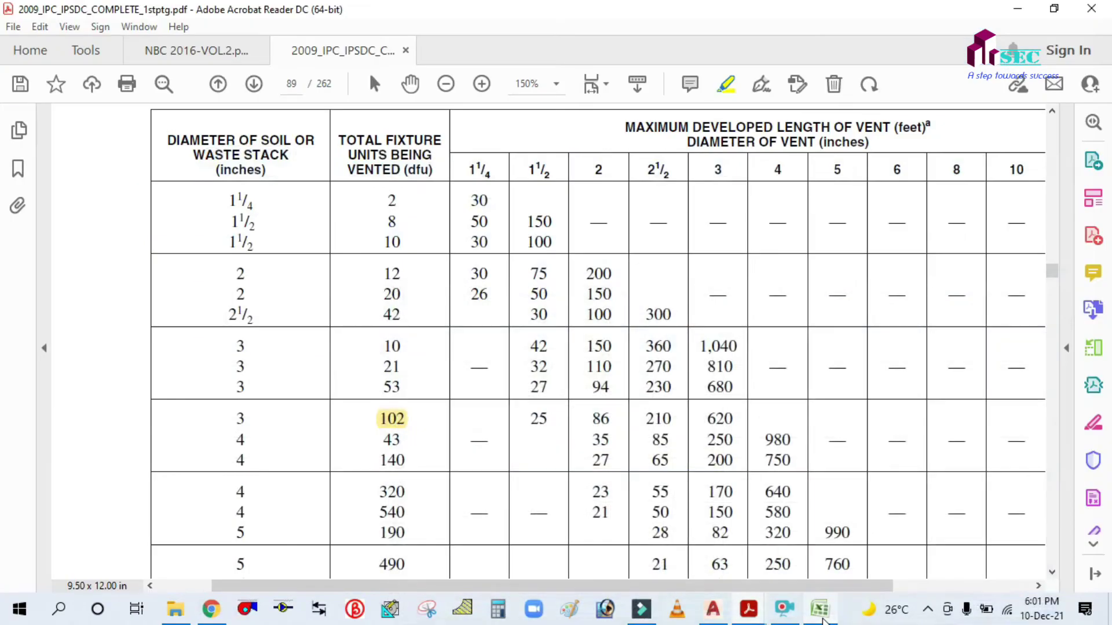
click(822, 618)
click(823, 619)
- Highlight the 86 ft length and 3-inch stack diameter in the 102 dfu row, plus the 2-inch vent diameter heading
drag(612, 418, 586, 418)
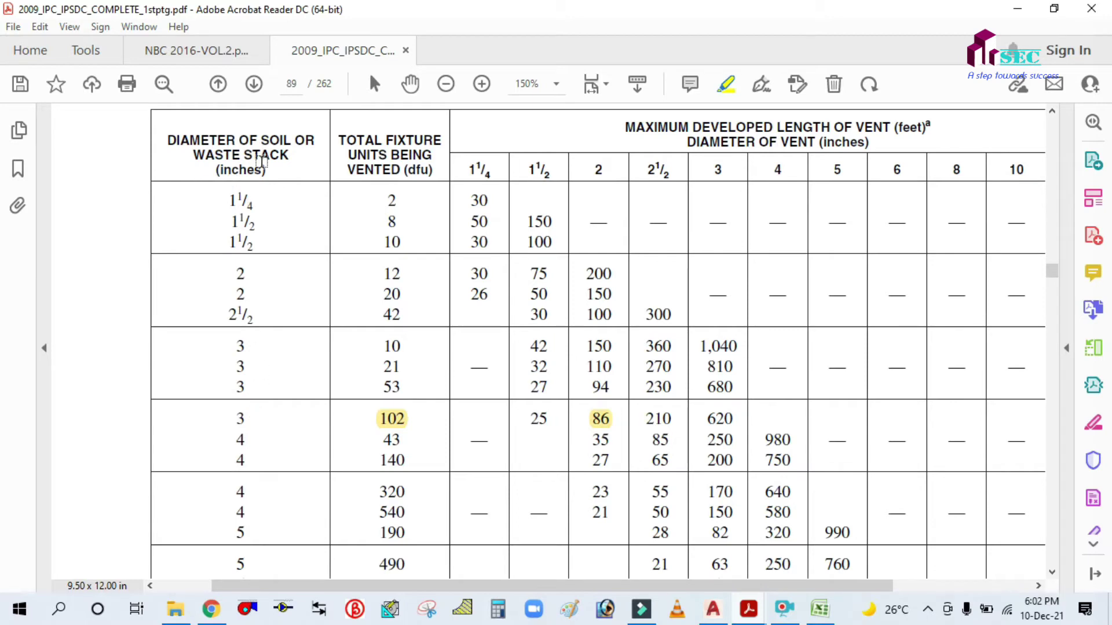
drag(249, 418, 229, 418)
drag(593, 169, 601, 169)
- Bring up the screen recorder's drawing tools and choose the rectangle in red with medium line thickness
click(781, 609)
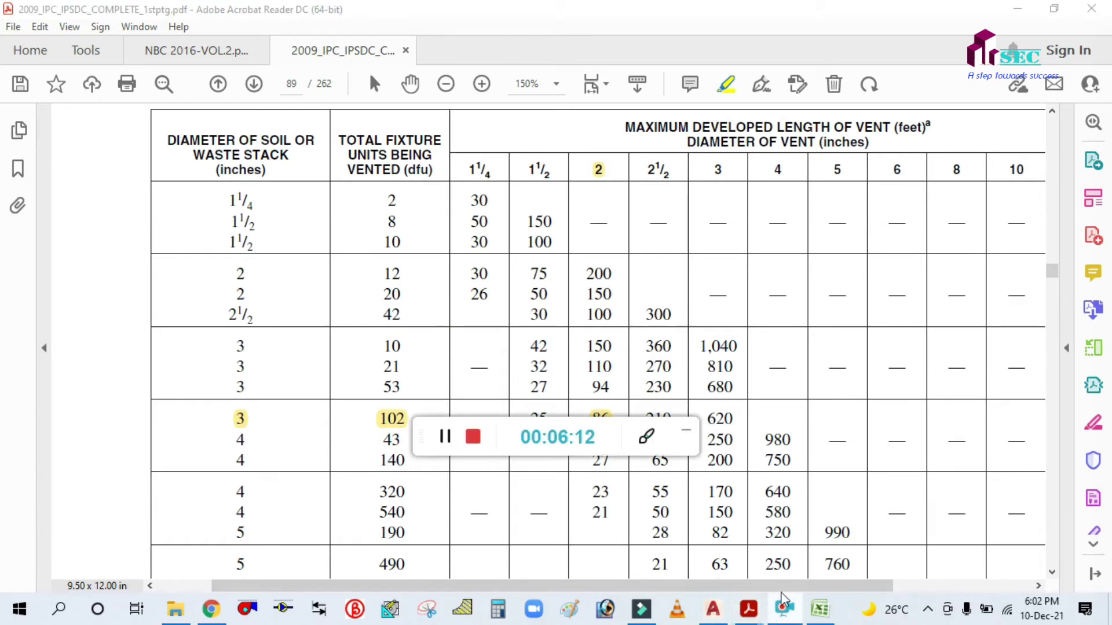
drag(417, 436, 813, 357)
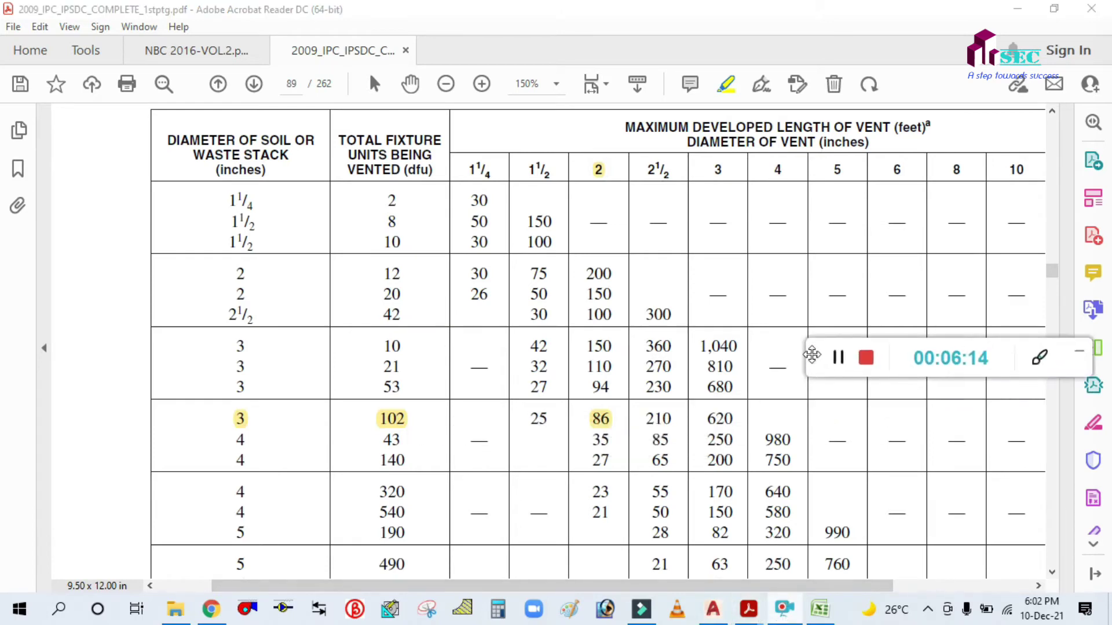
click(1039, 358)
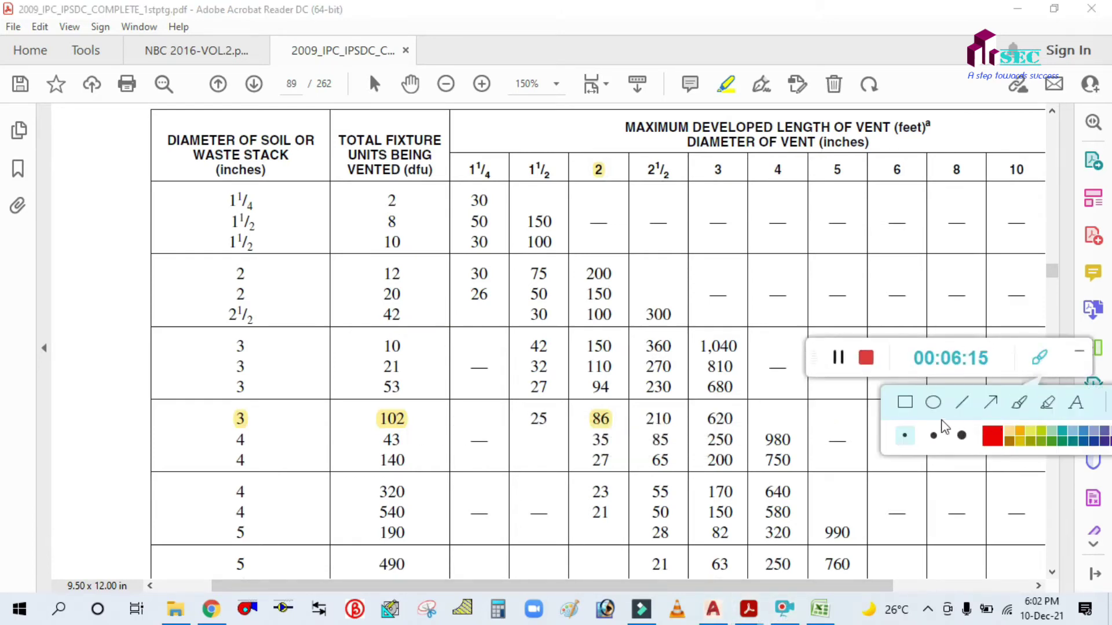
click(992, 444)
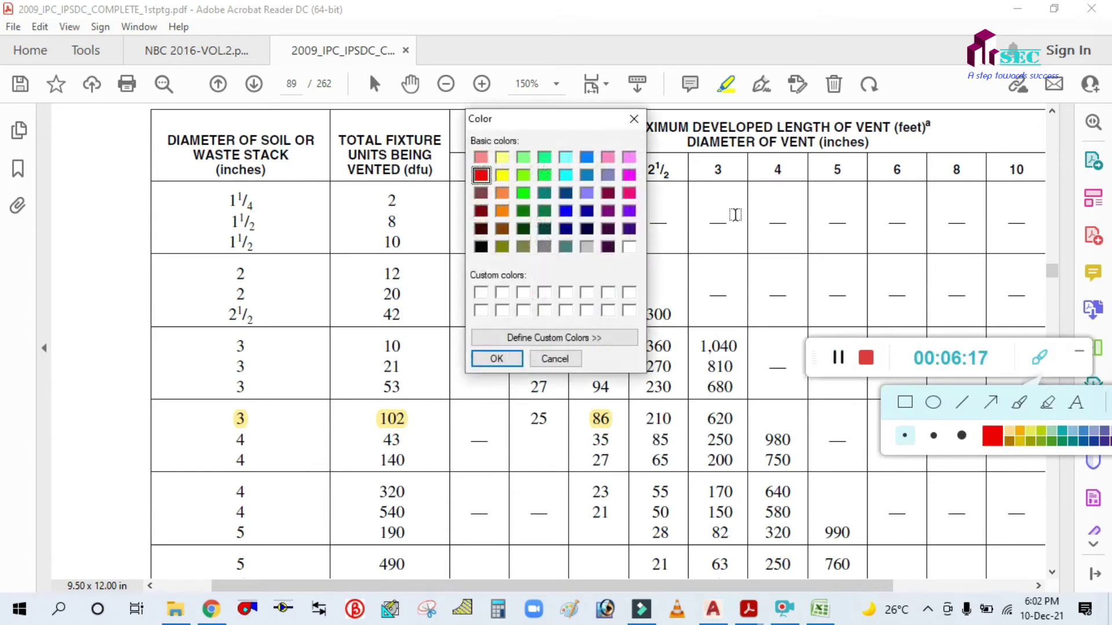
click(635, 116)
click(933, 435)
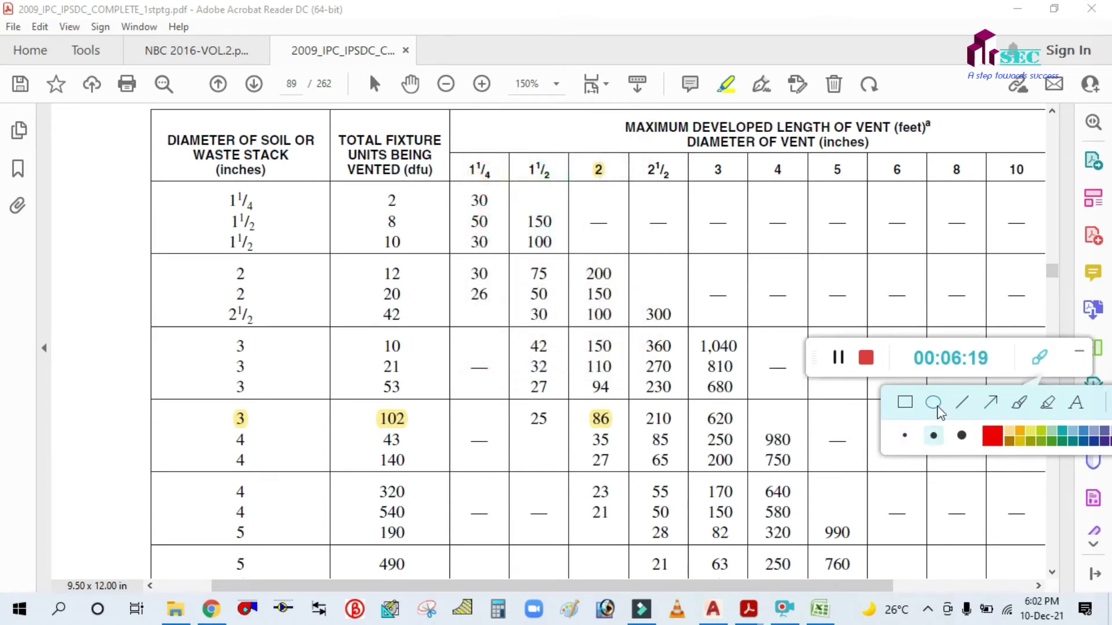
click(907, 402)
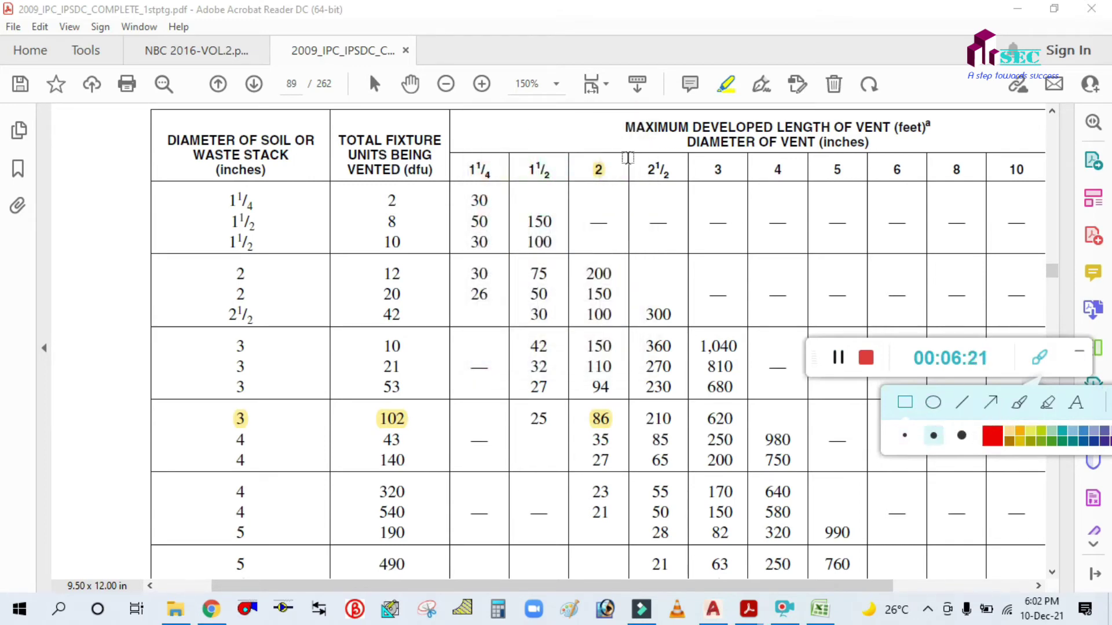
- Frame the highlighted 2, 86, 102 and 3 in red rectangles, and clear the frames and put the recorder bar away
drag(574, 147, 620, 191)
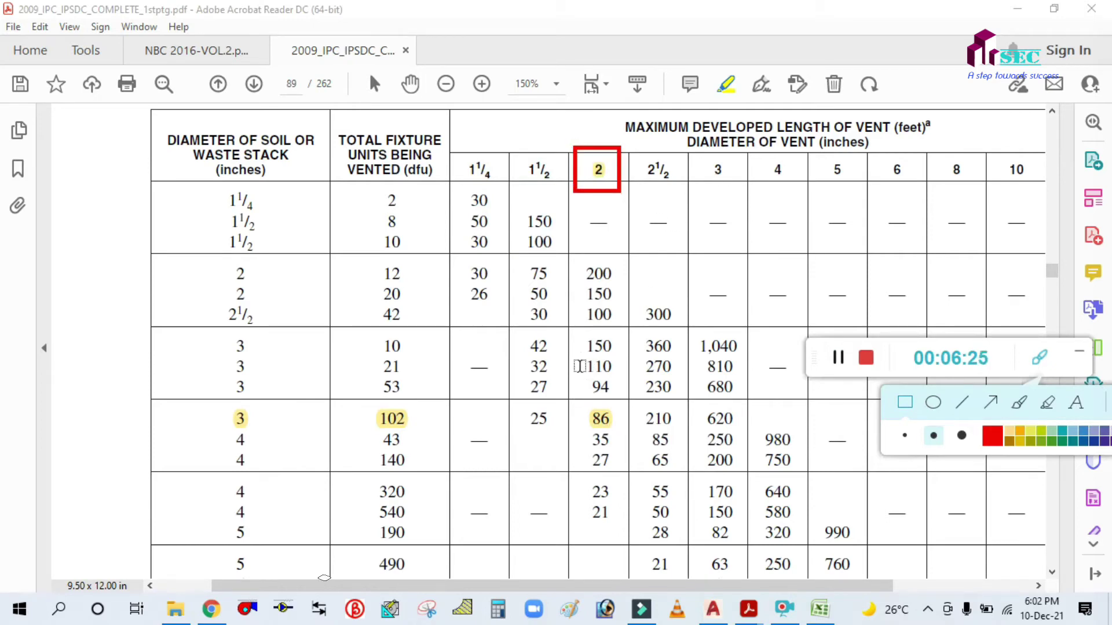
drag(576, 395, 619, 443)
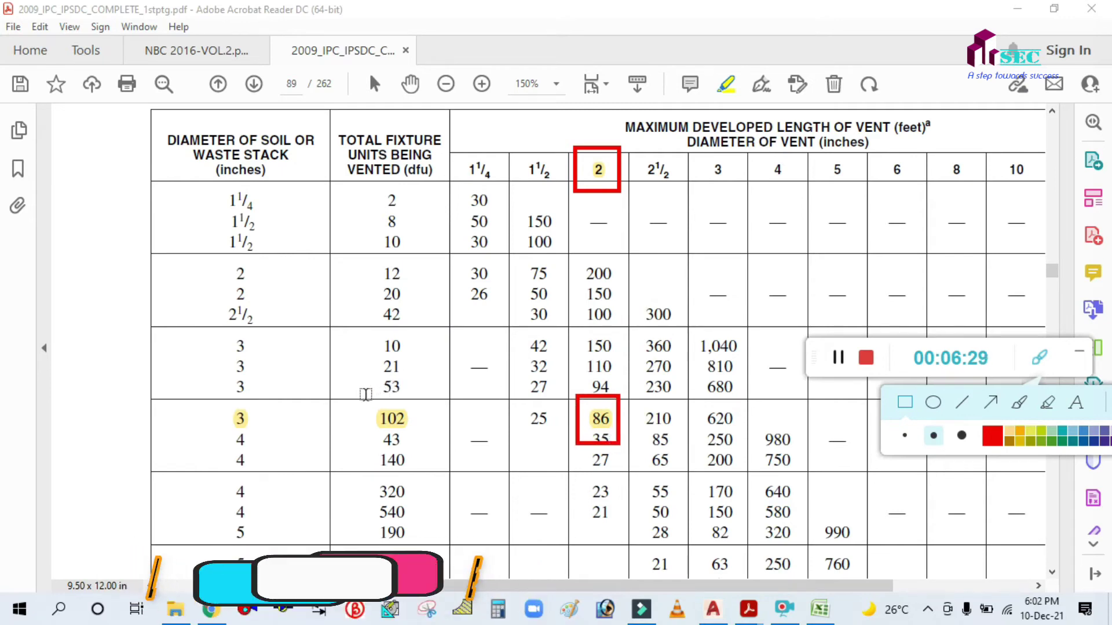
drag(365, 397, 425, 438)
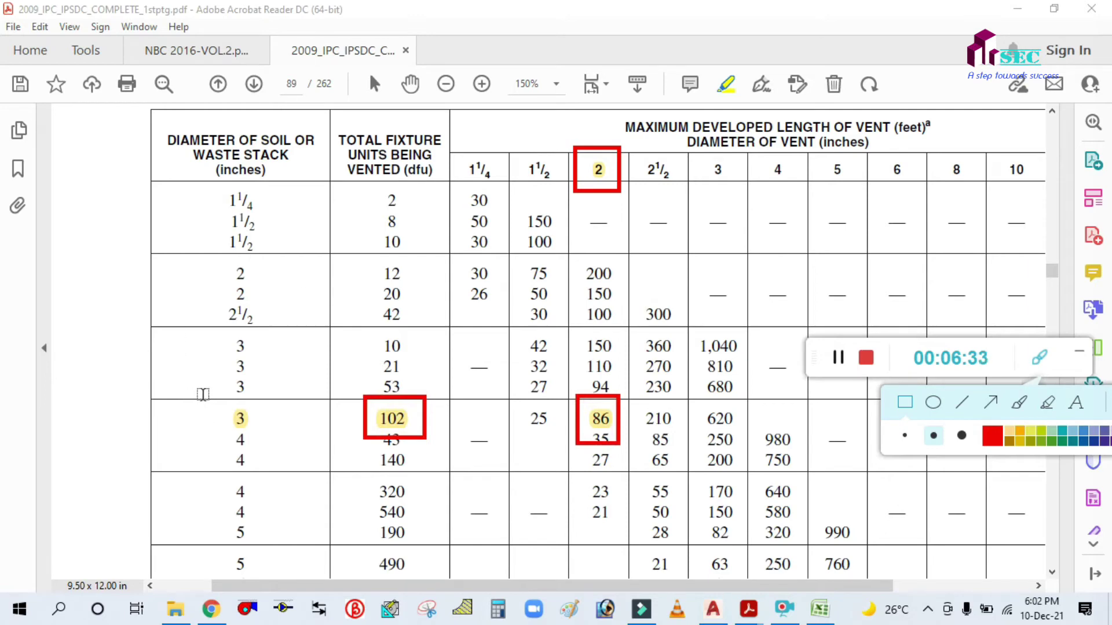
drag(202, 396, 266, 436)
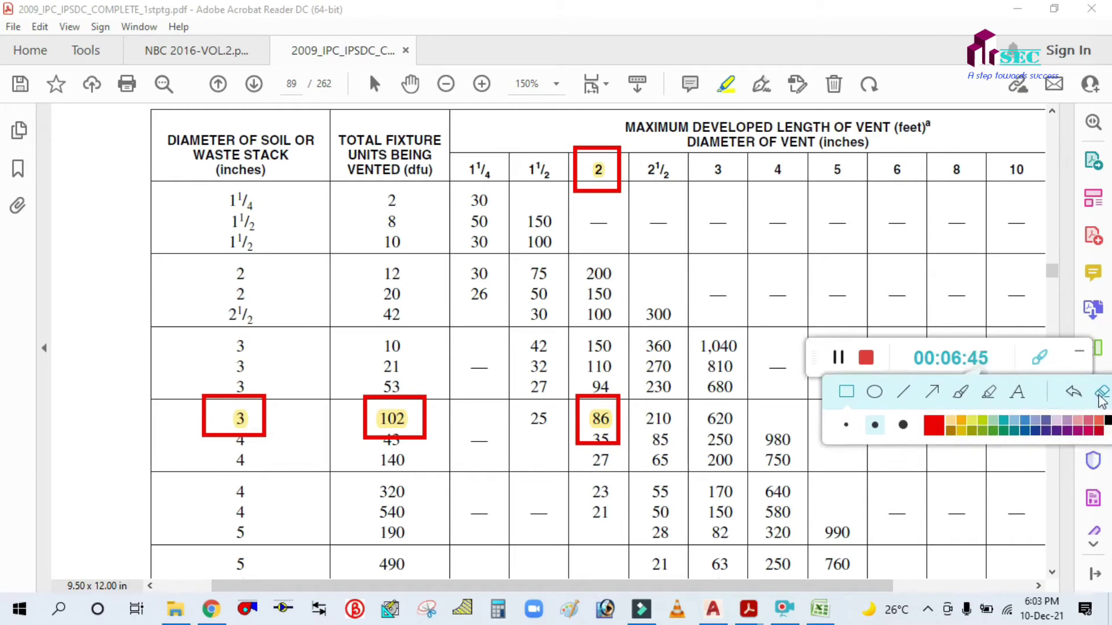
click(1101, 392)
click(1077, 359)
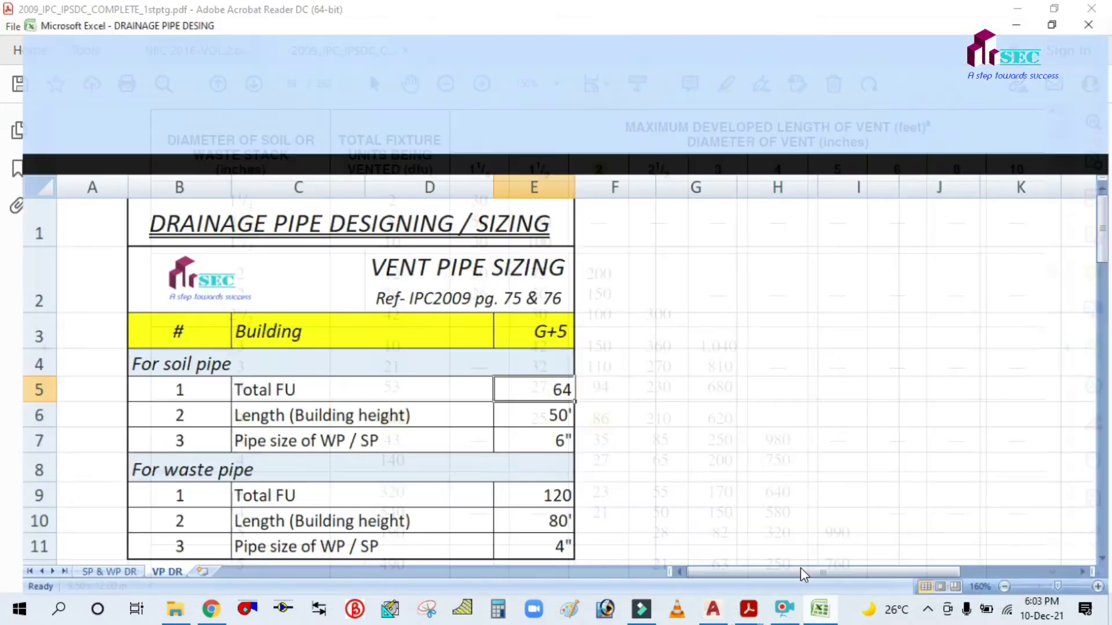
- Switch to the Excel workbook and set the soil pipe's Pipe size of WP / SP to 3" on the VP DR sheet
key(alt+Tab)
click(523, 412)
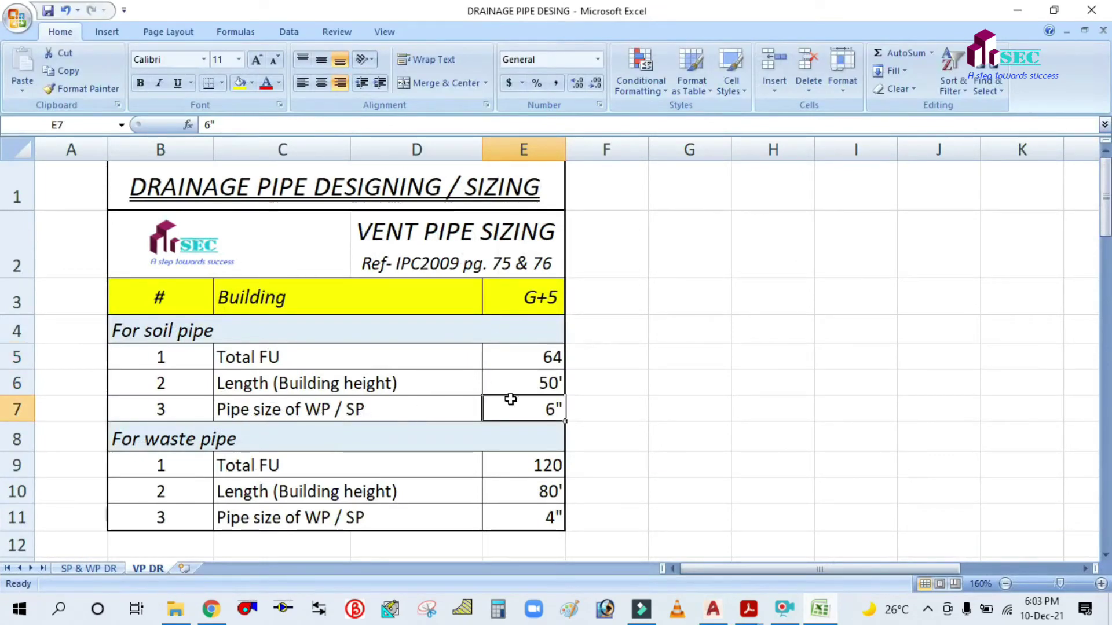
click(818, 614)
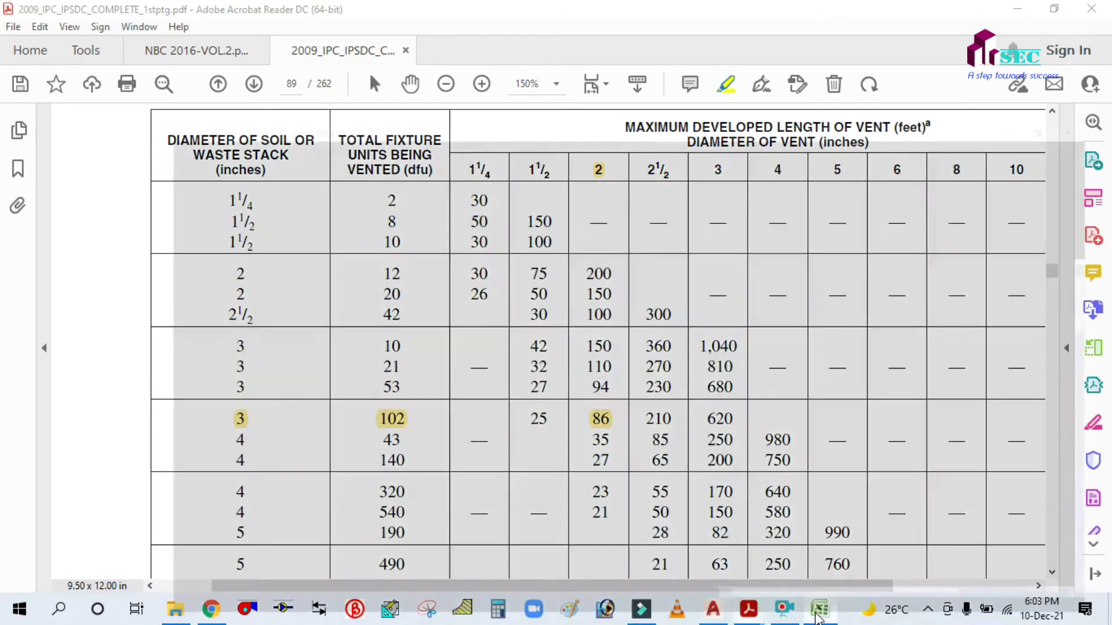
click(818, 614)
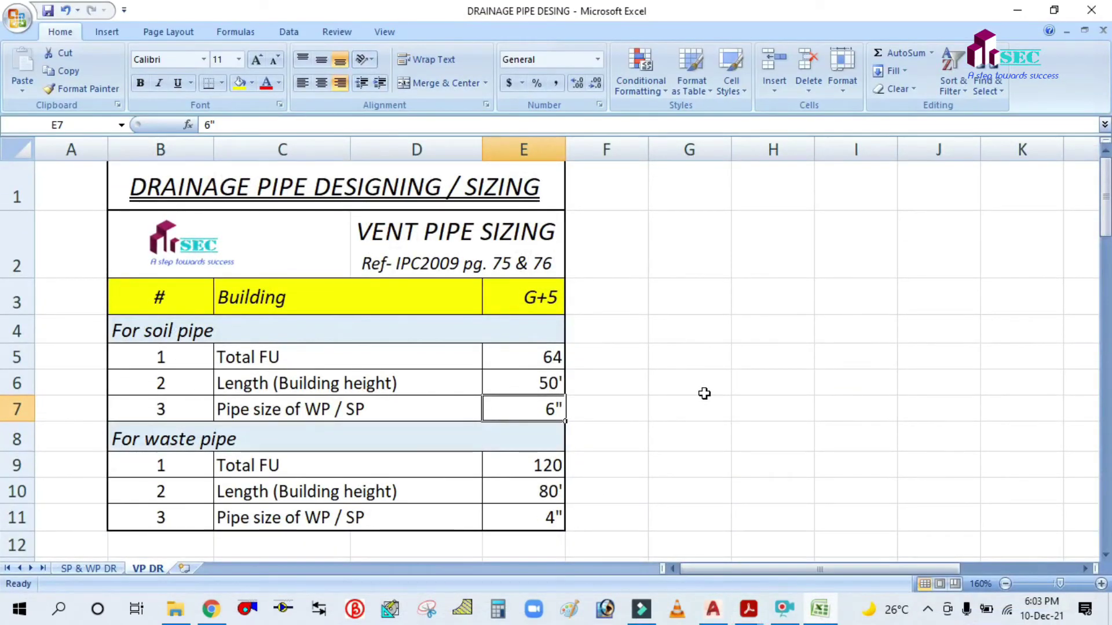
text(3)
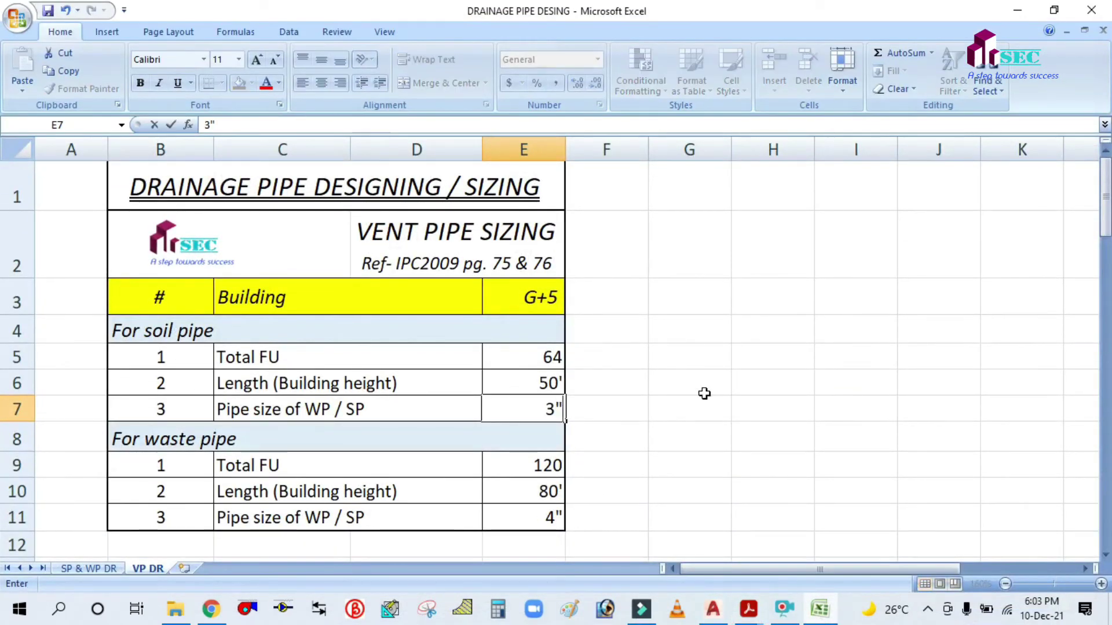
text(")
click(704, 393)
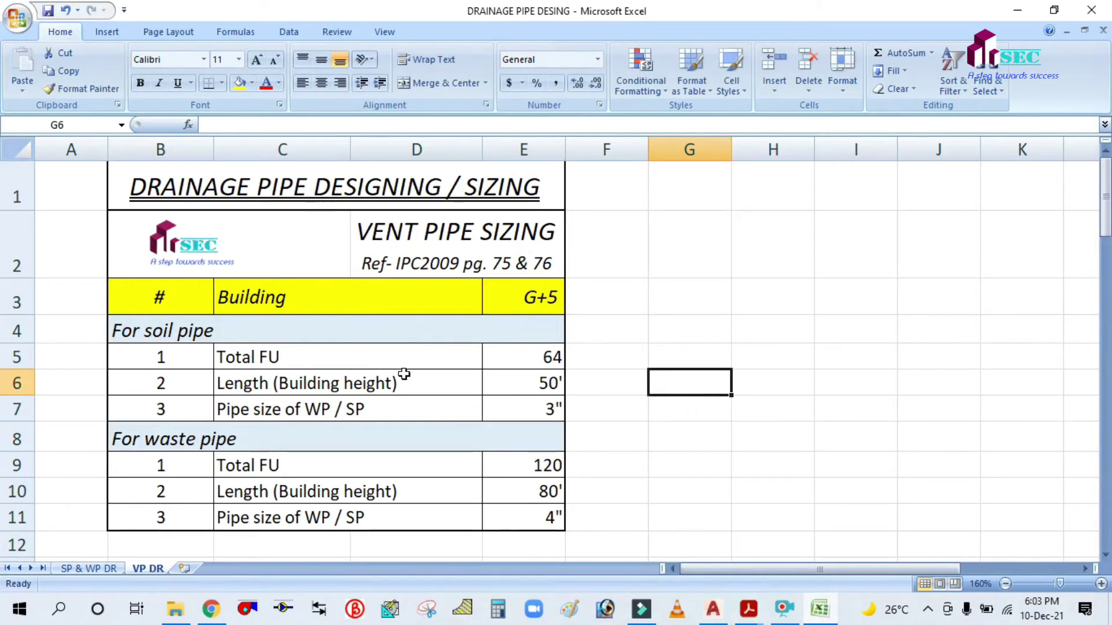
- Review the soil pipe's size entry and the Total FU row of the waste pipe section
click(522, 407)
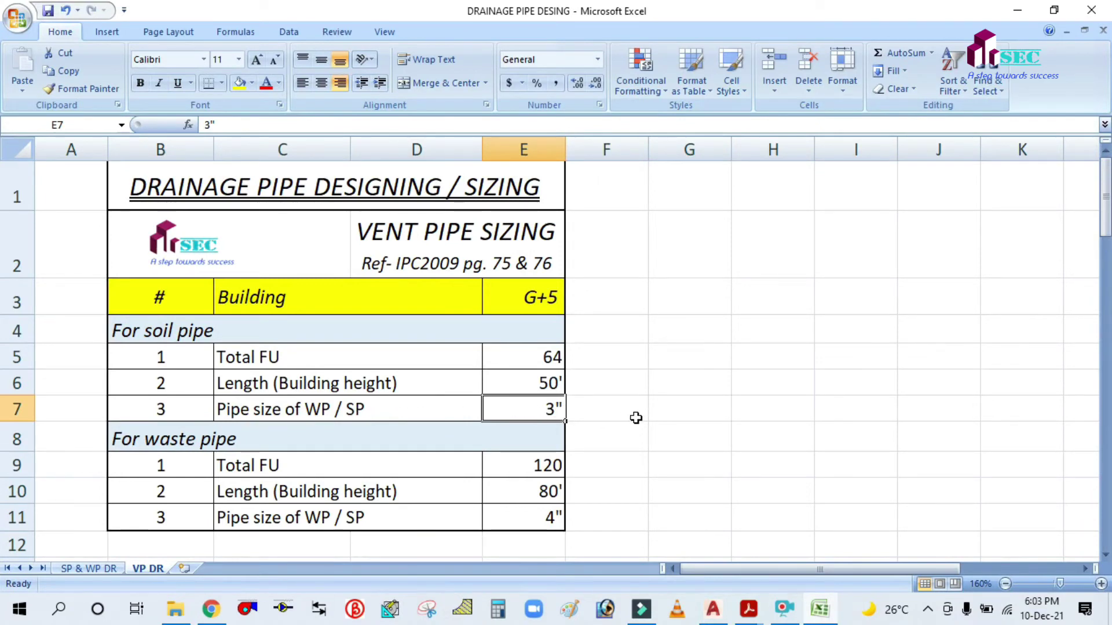
click(186, 432)
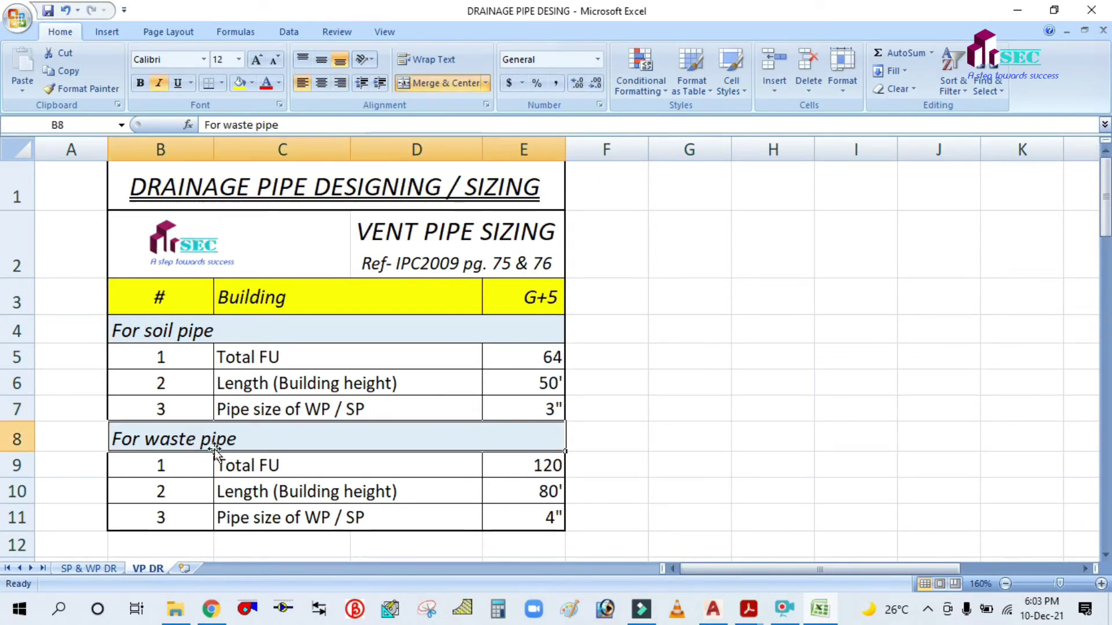
click(272, 459)
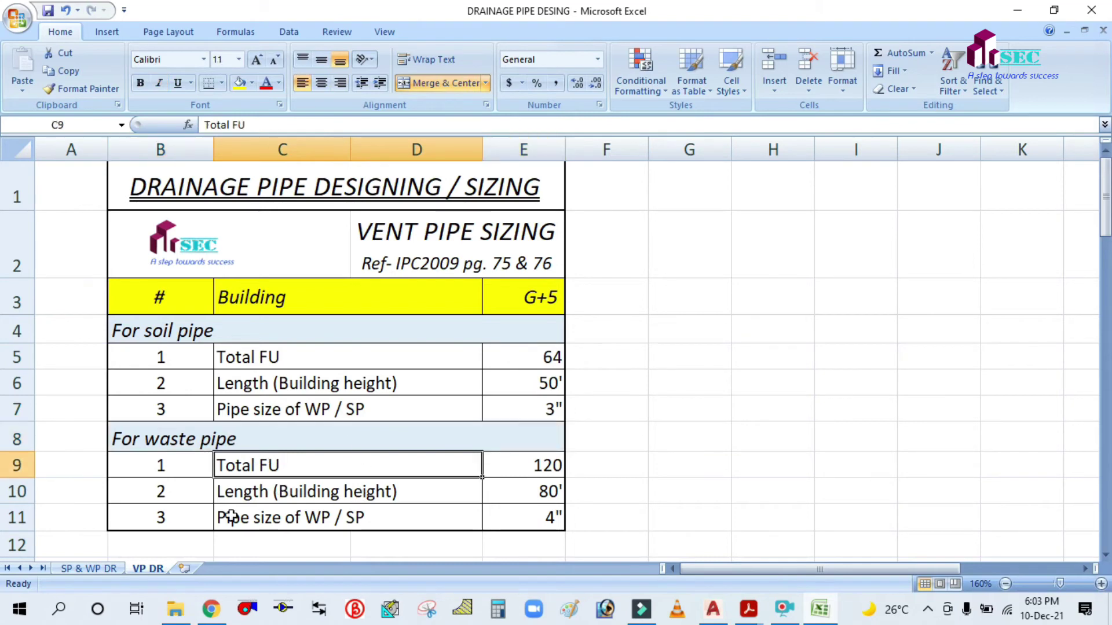
- Check the double-stack waste pipe's calculated load on the SP & WP DR sheet and set the waste pipe's Total FU to 80 on VP DR
click(89, 568)
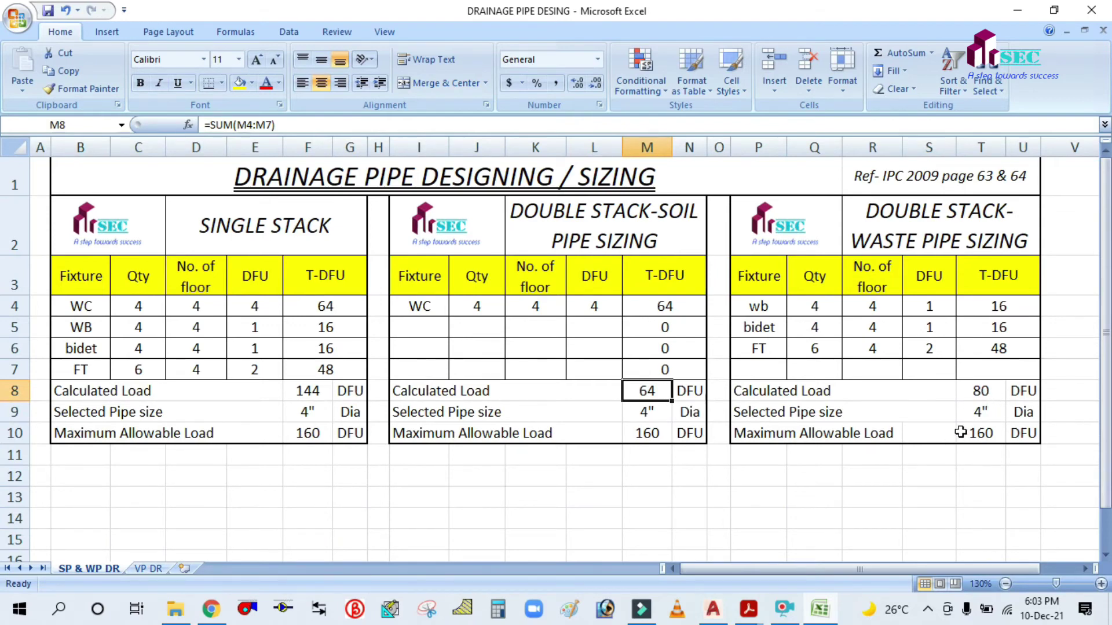
click(980, 392)
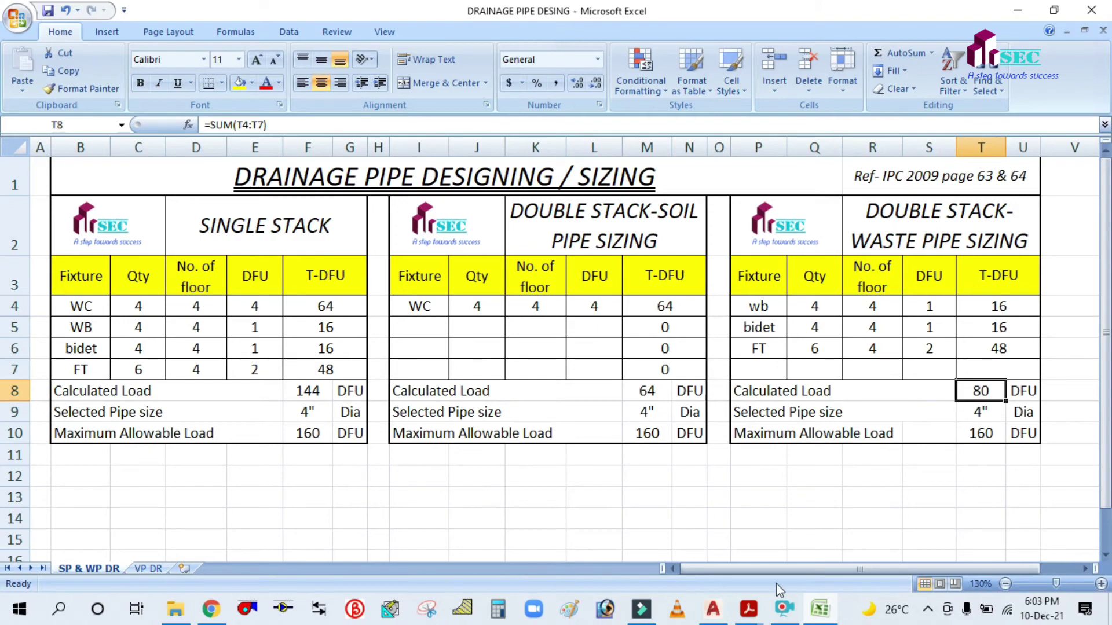
click(148, 568)
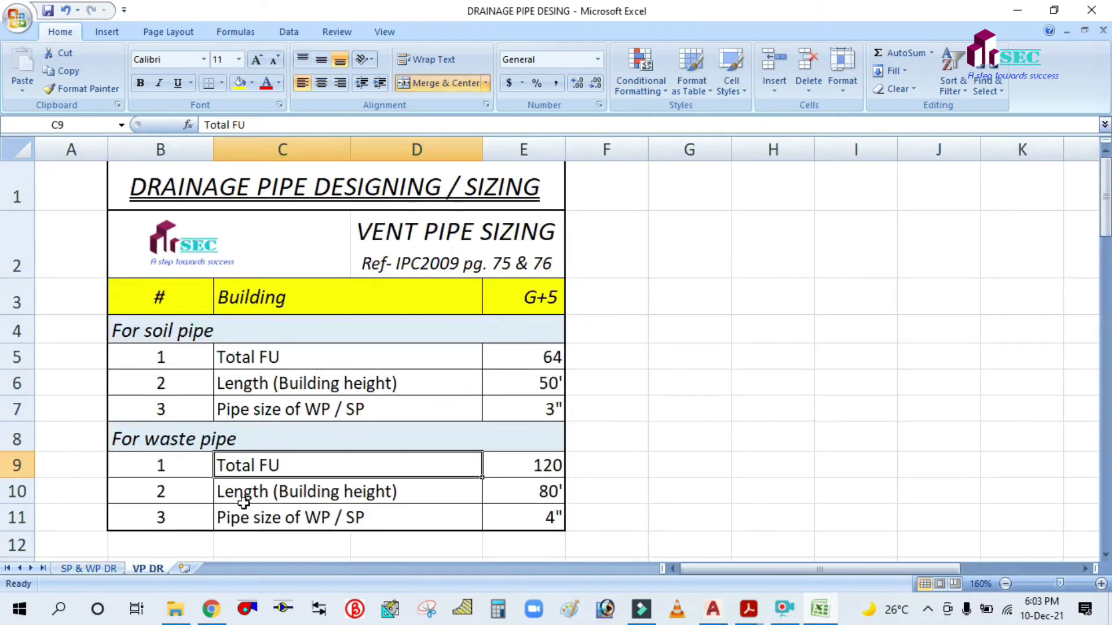
click(538, 463)
text(80)
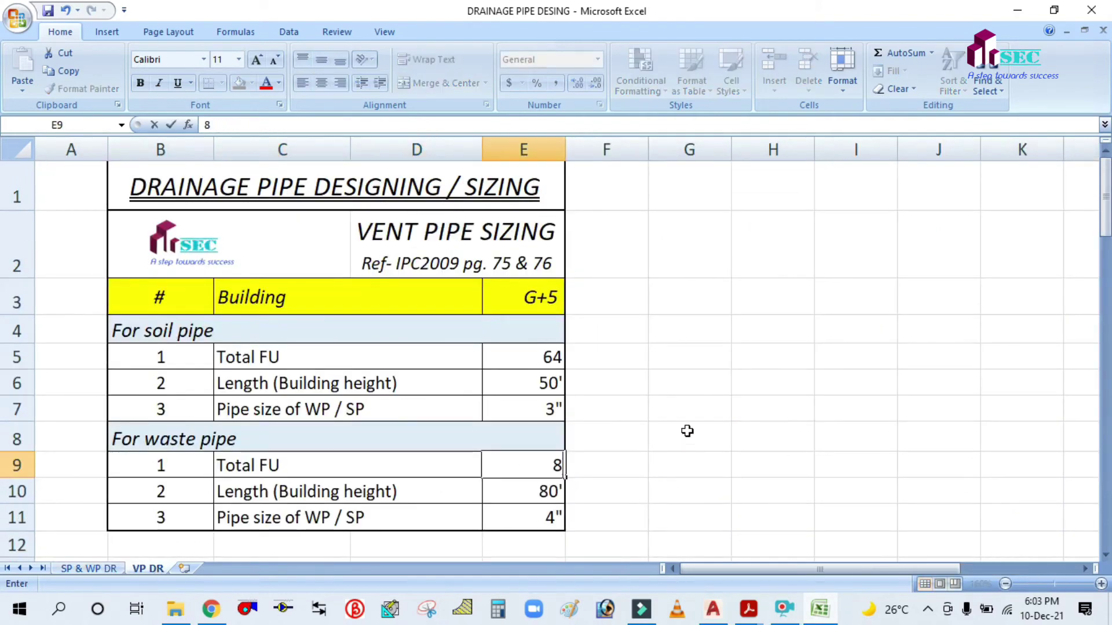
click(687, 431)
- Set the waste pipe's Length (Building height) to 50' on the VP DR sheet
click(543, 491)
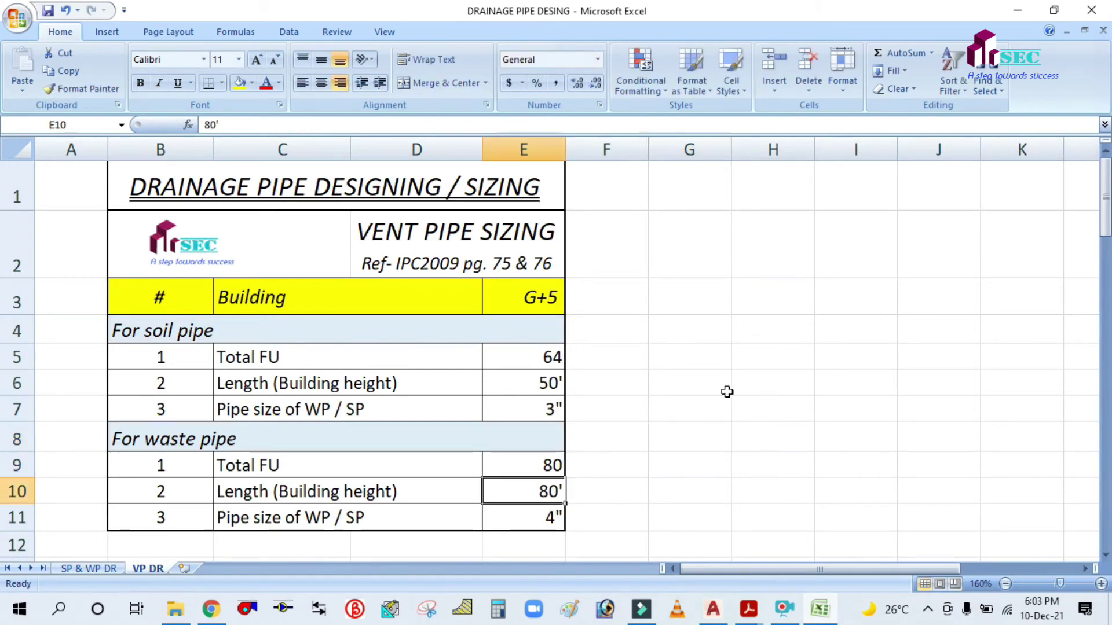
text(50)
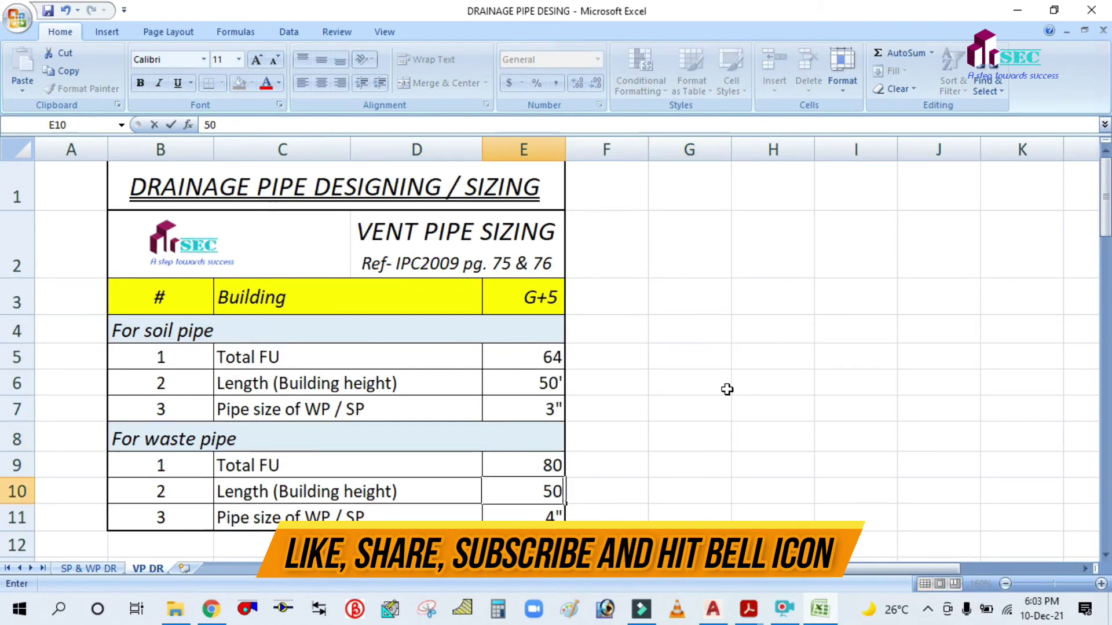
text(')
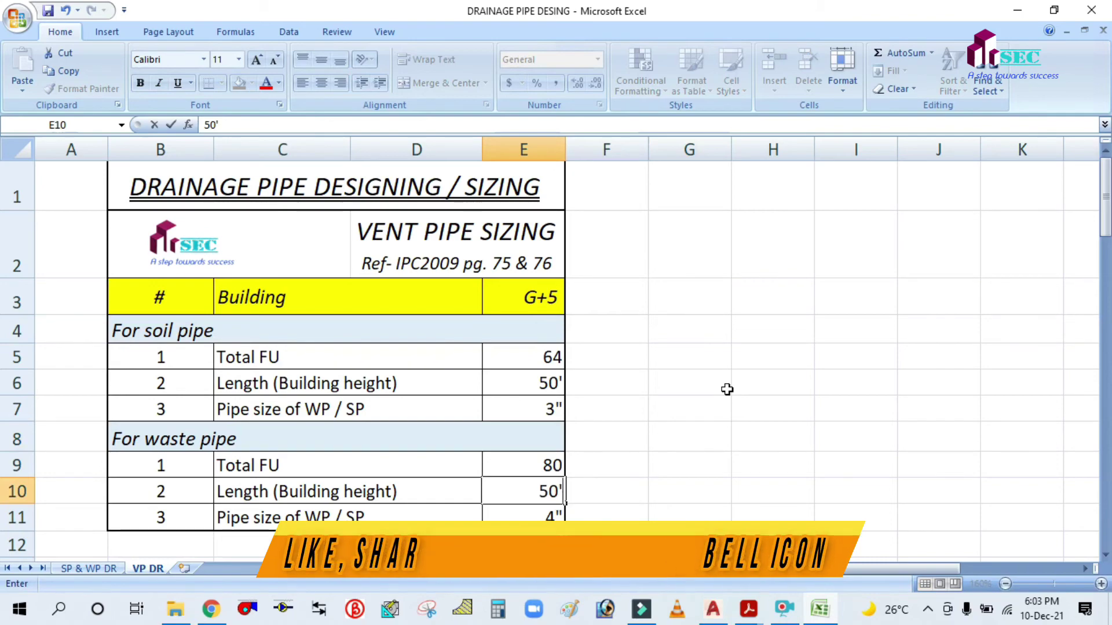
click(728, 389)
- Consult the vent table in the IPC 2009 PDF and set the waste pipe's Pipe size of WP / SP to 3" in the Excel workbook
click(544, 530)
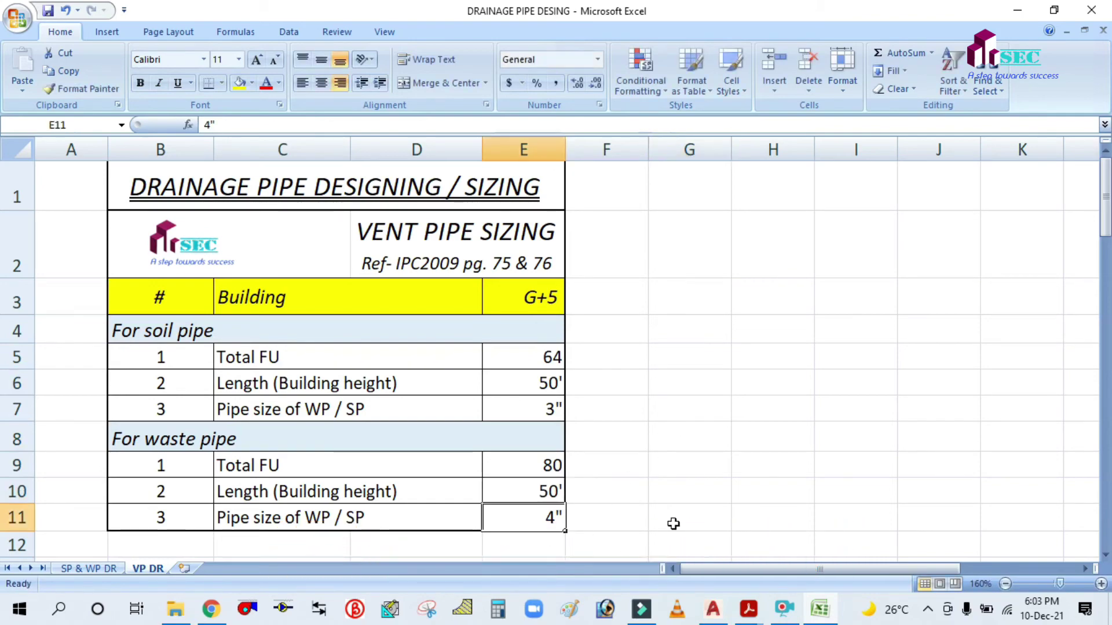
click(749, 609)
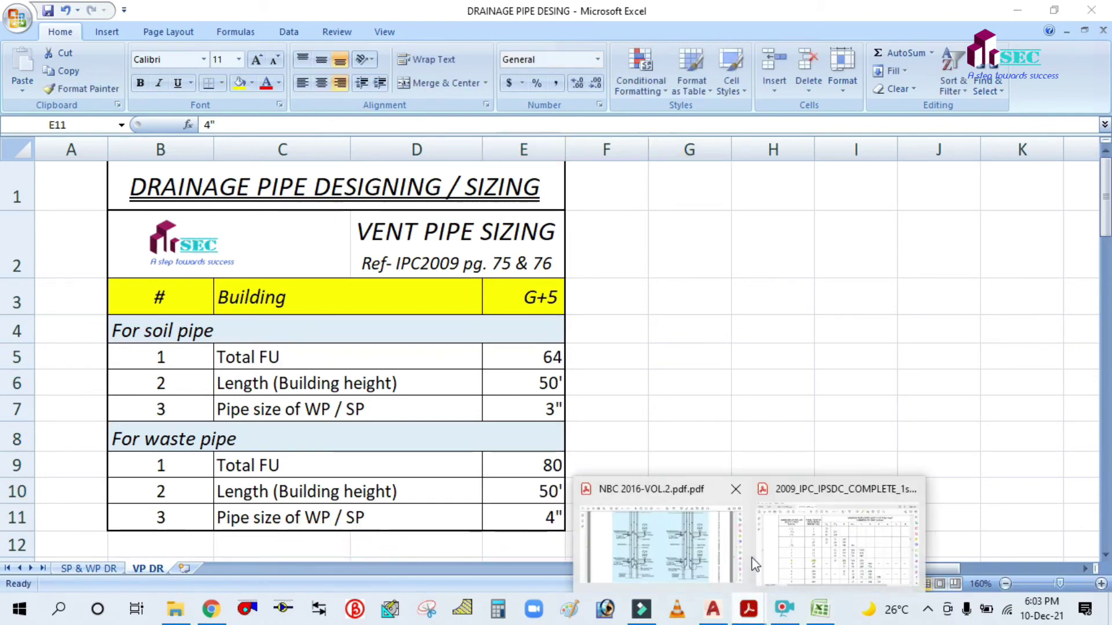
click(799, 538)
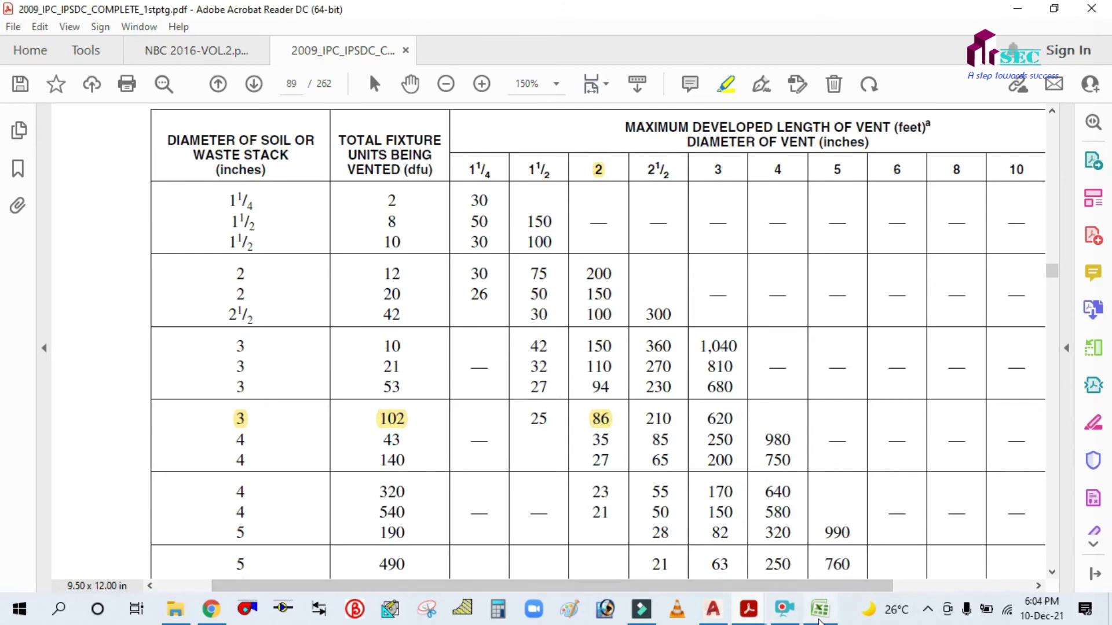
key(alt+Tab)
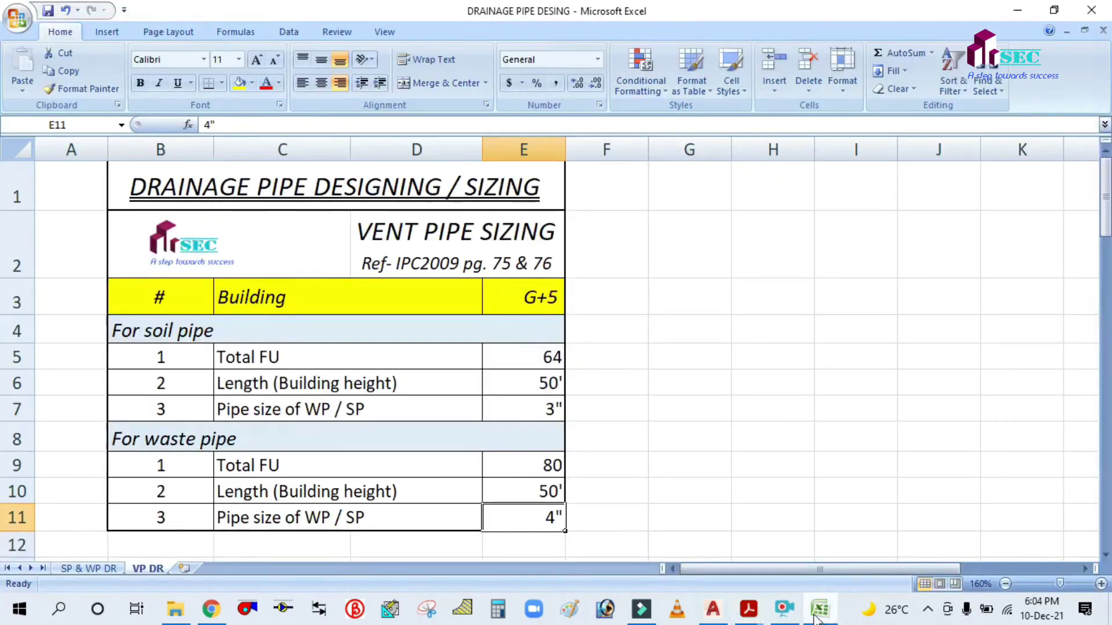
text(3")
click(682, 470)
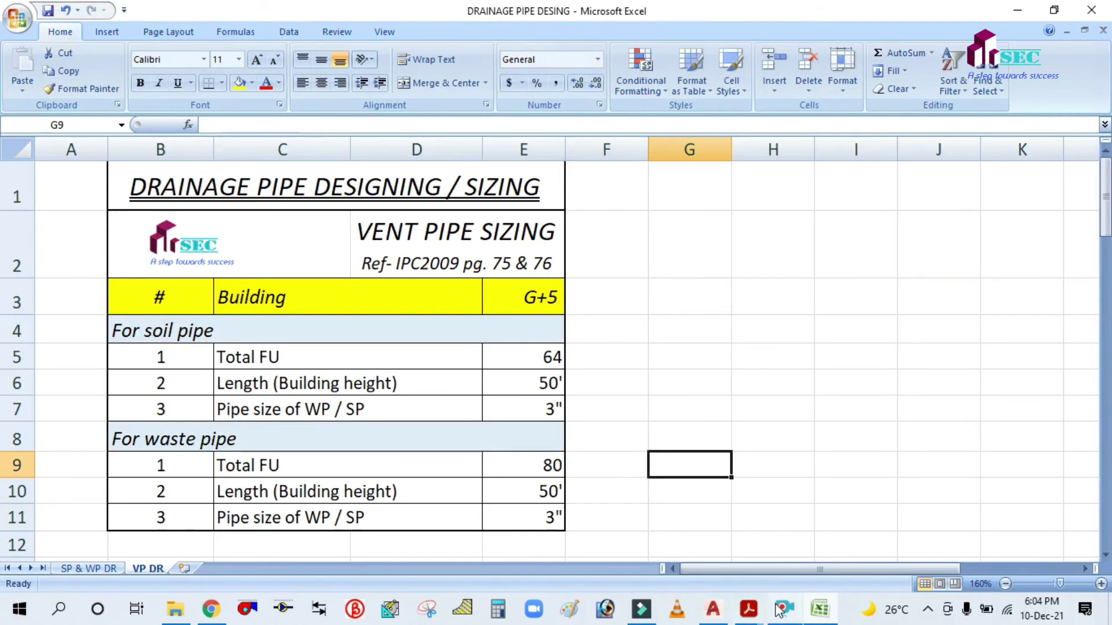
- Switch to the IPC 2009 PDF in Acrobat Reader and examine Table 916.1 on the size and developed length of stack vents and vent stacks
mouse_move(748, 609)
click(806, 547)
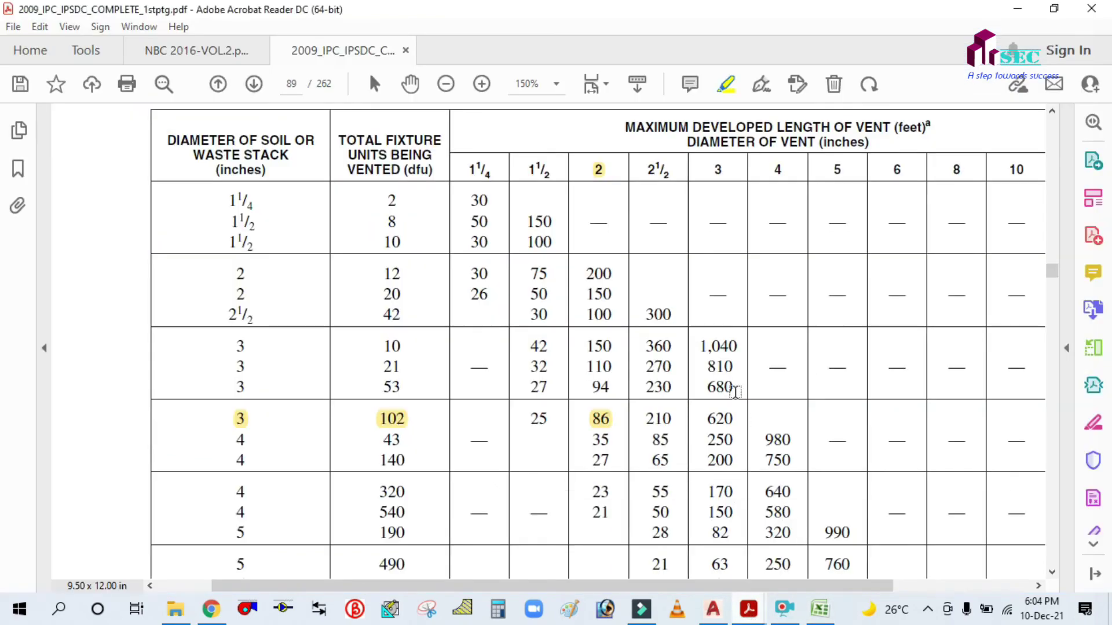
scroll(734, 392, up, 5)
ctrl+scroll(453, 269, down, 2)
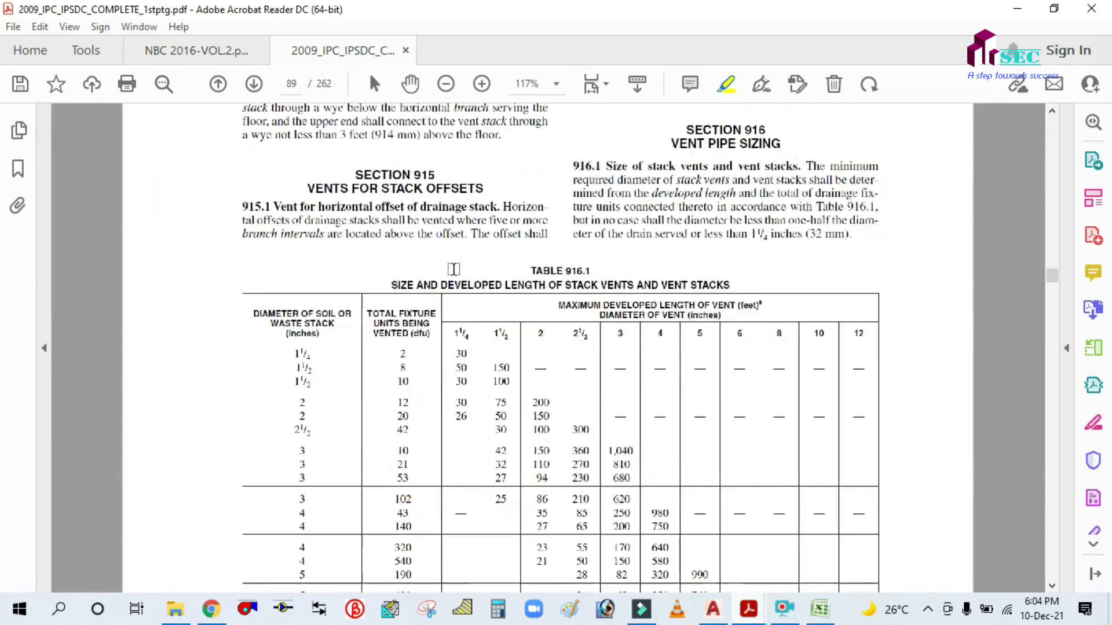
scroll(453, 268, down, 3)
ctrl+scroll(602, 308, up, 1)
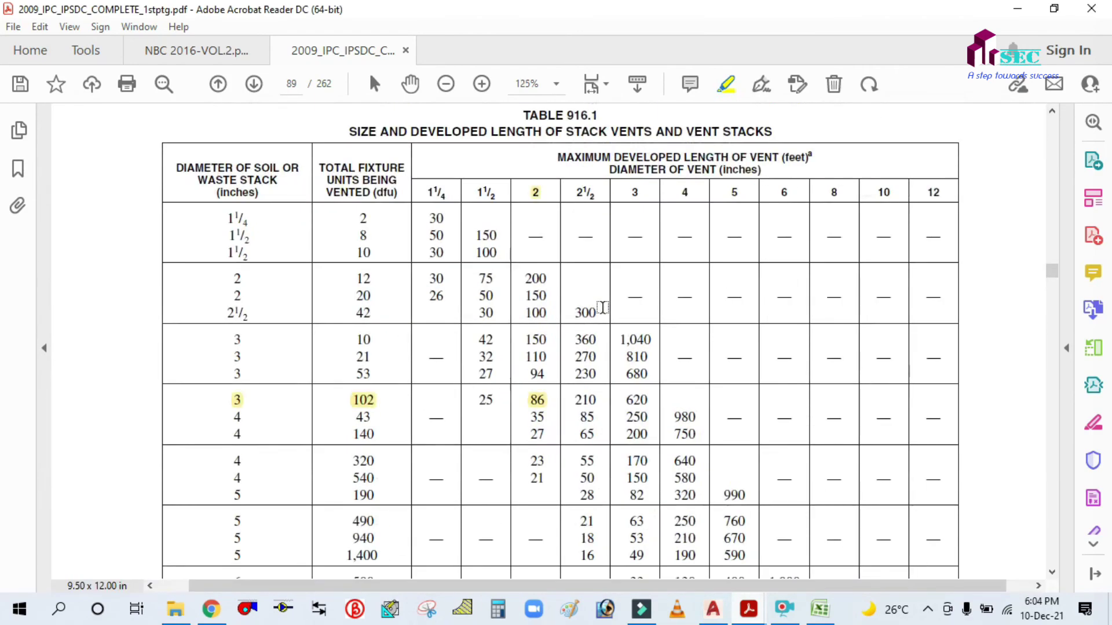
ctrl+scroll(602, 308, down, 1)
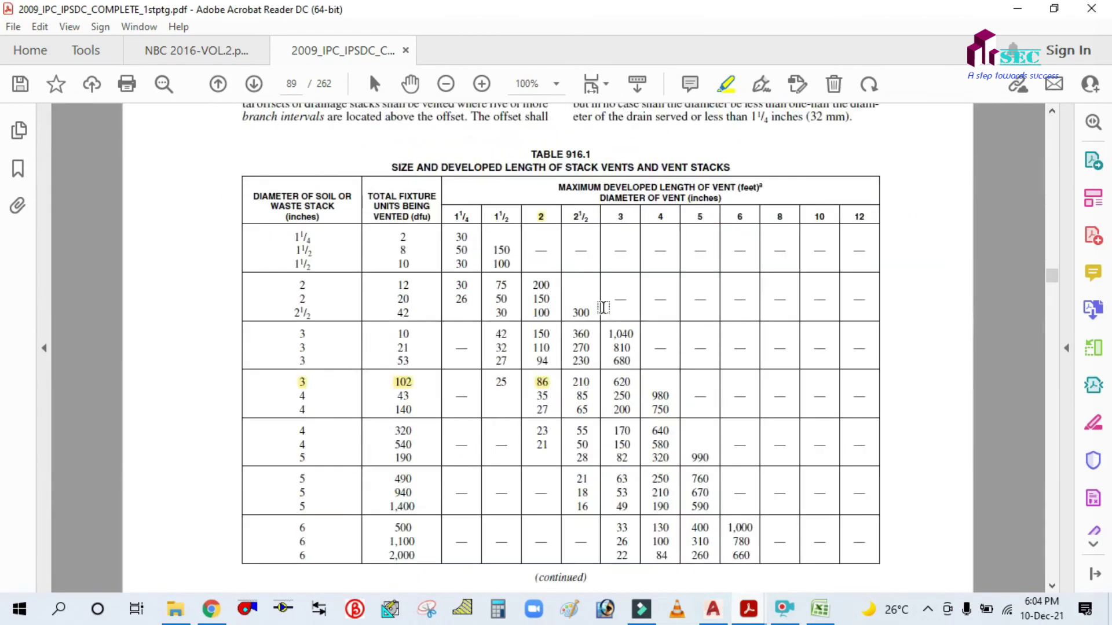
ctrl+scroll(549, 245, up, 1)
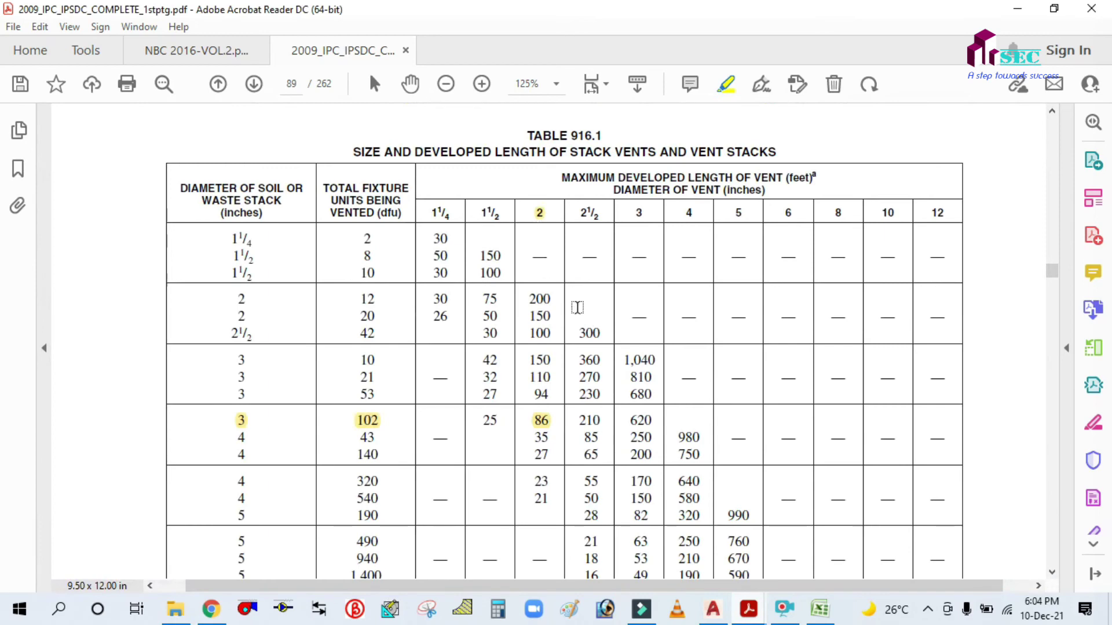
scroll(576, 303, up, 2)
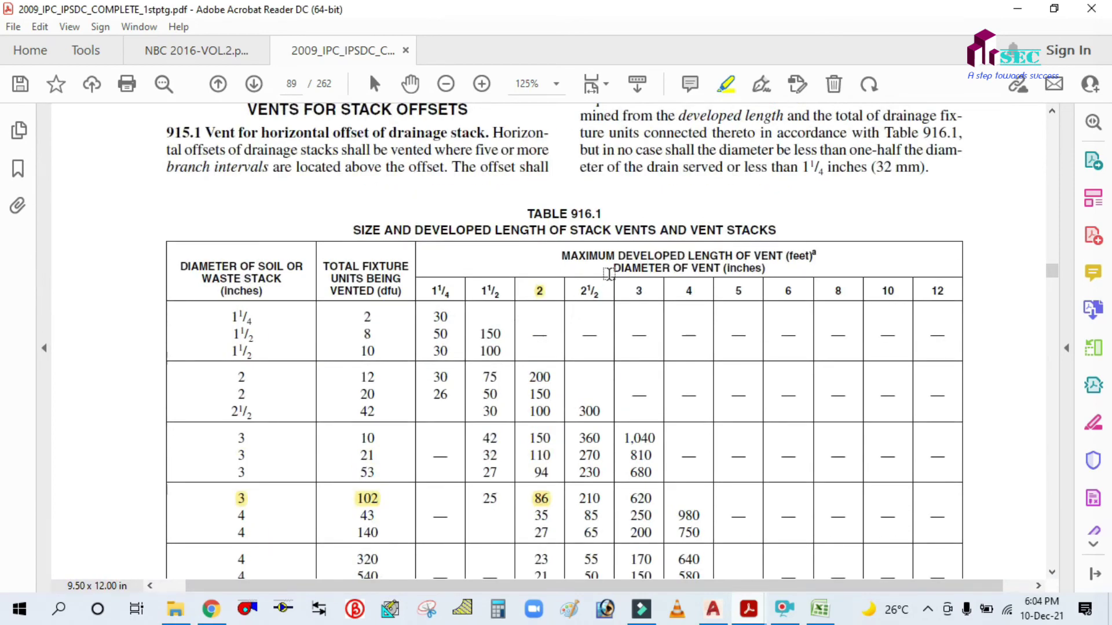
ctrl+scroll(608, 274, down, 1)
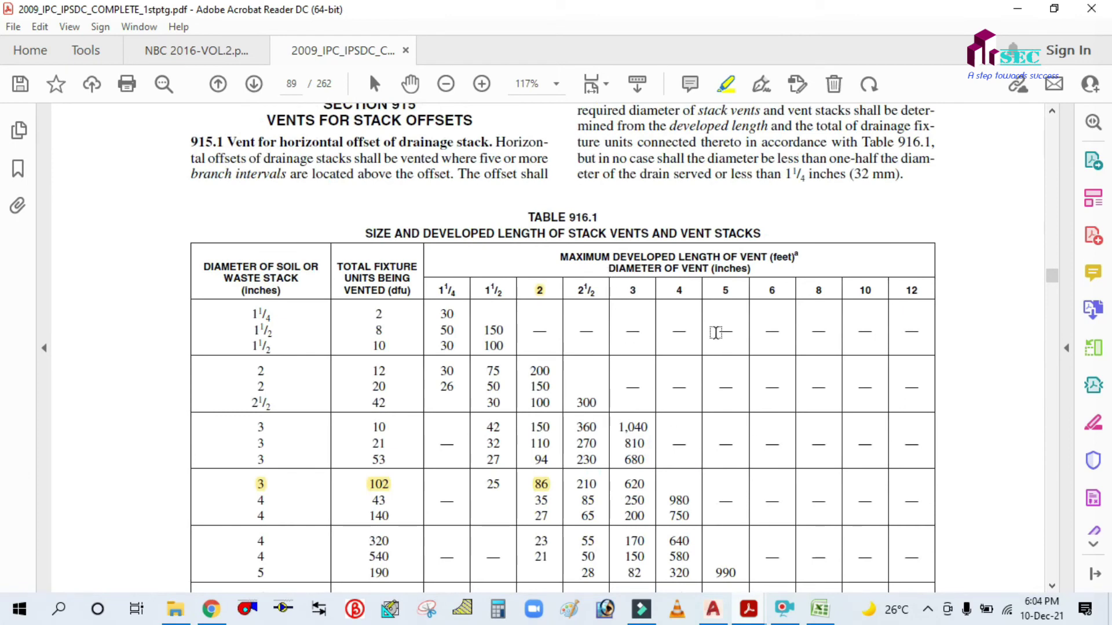
scroll(716, 332, down, 1)
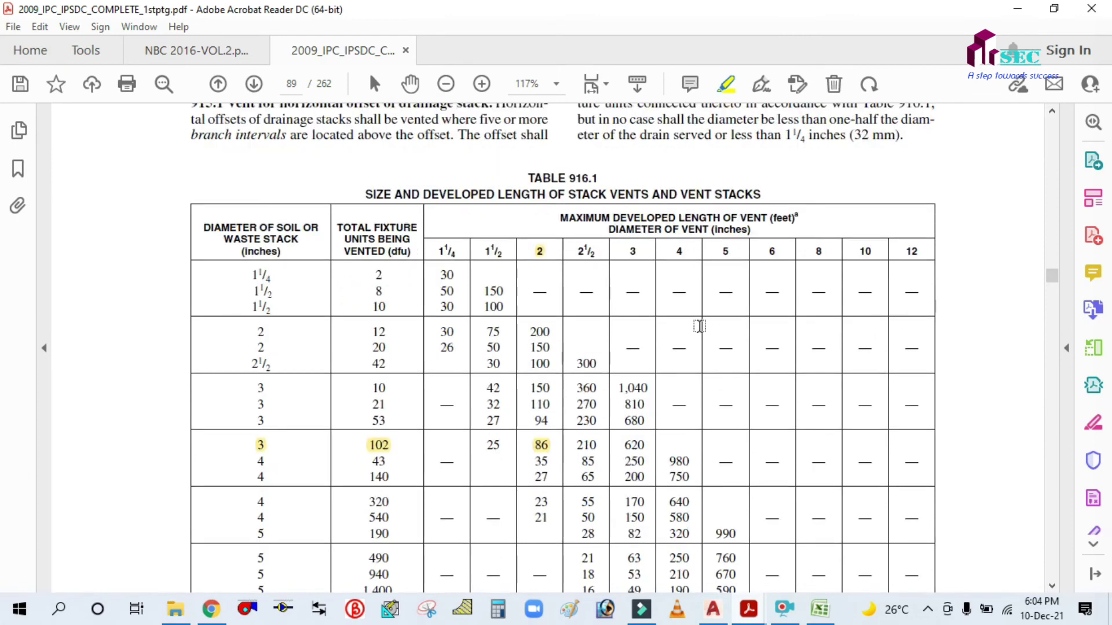
ctrl+scroll(553, 239, up, 1)
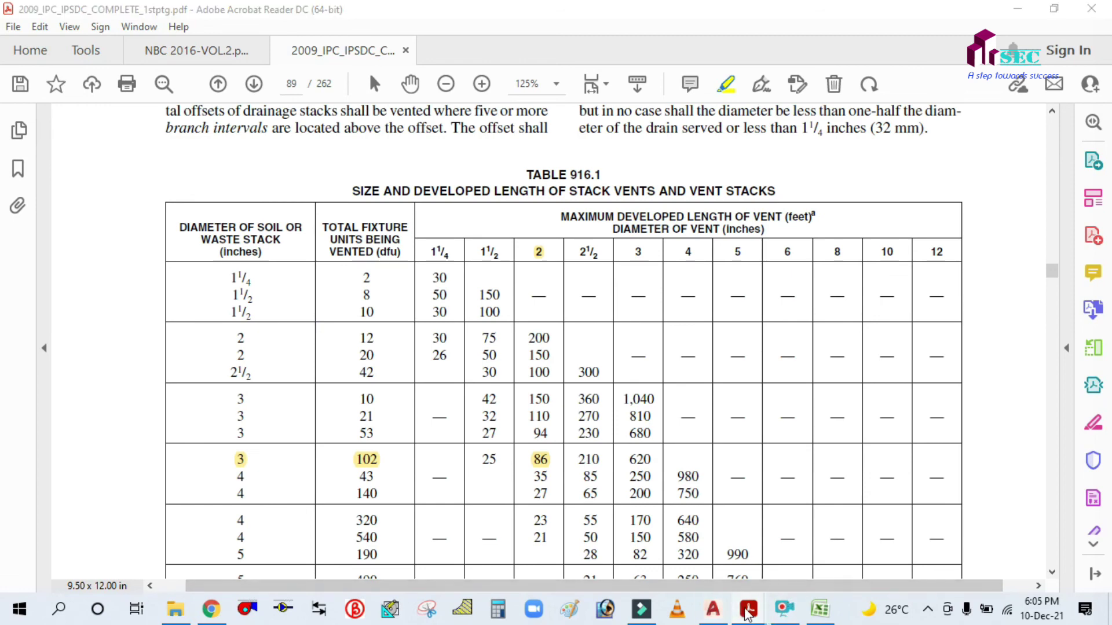
- Switch to the NBC 2016 Volume 2 PDF and examine the waste, soil and vent stack diagrams on page 667 from terrace to first floor
mouse_move(743, 600)
click(672, 529)
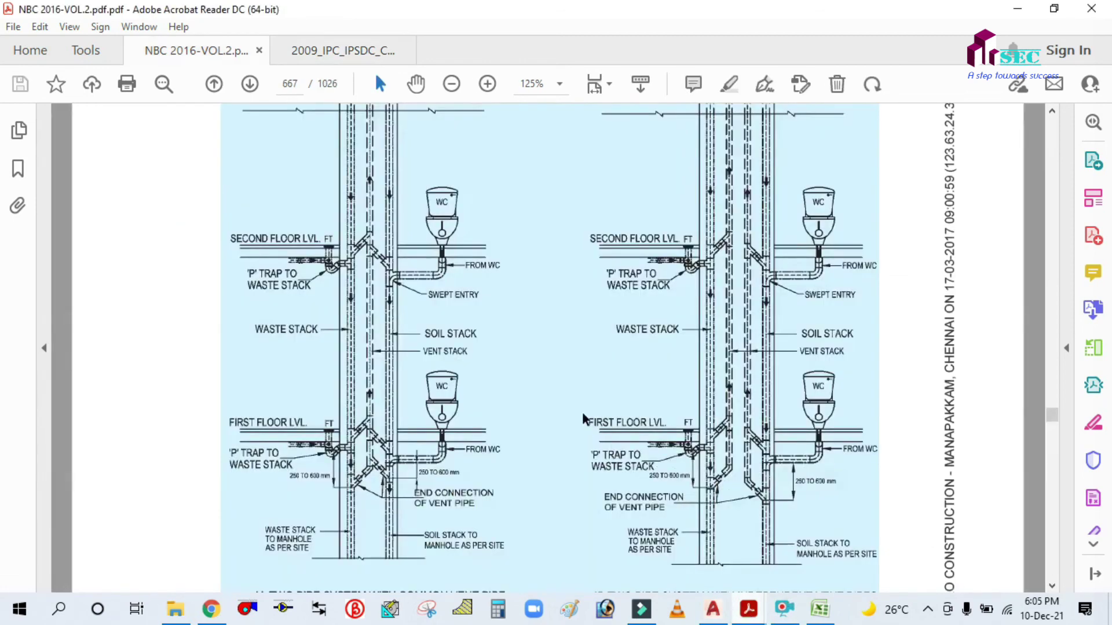
scroll(558, 388, down, 1)
scroll(558, 388, up, 1)
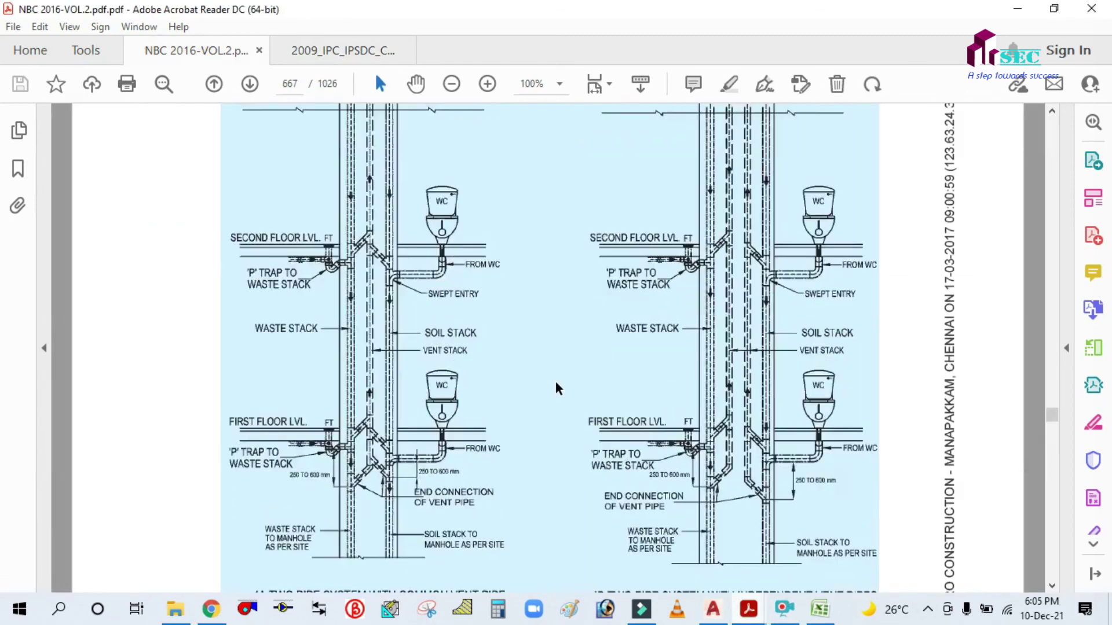
scroll(557, 388, down, 1)
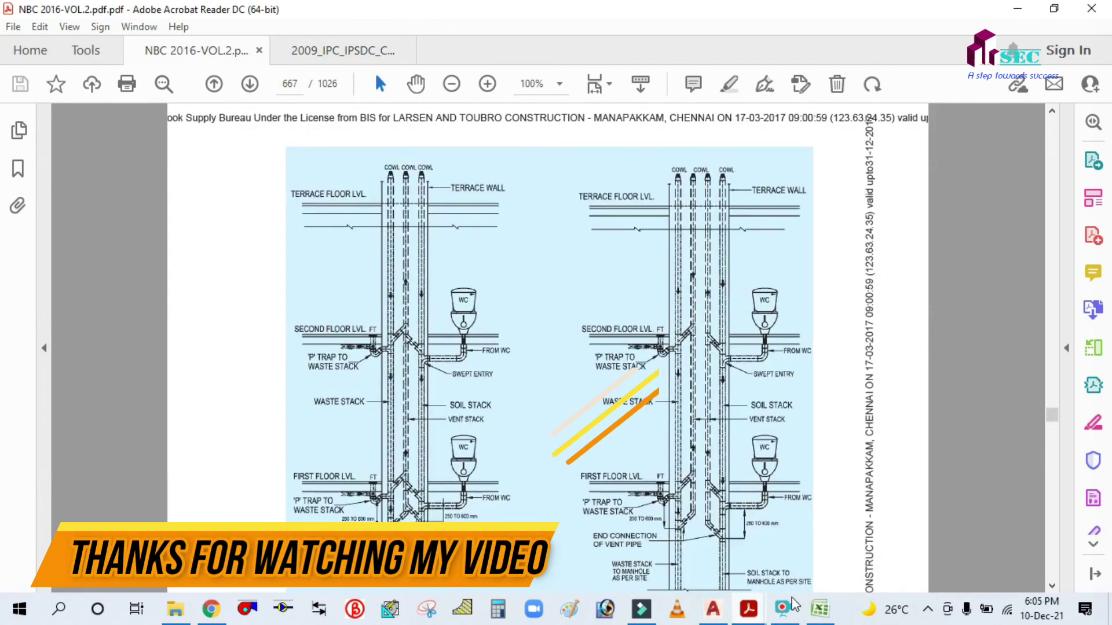
mouse_move(579, 435)
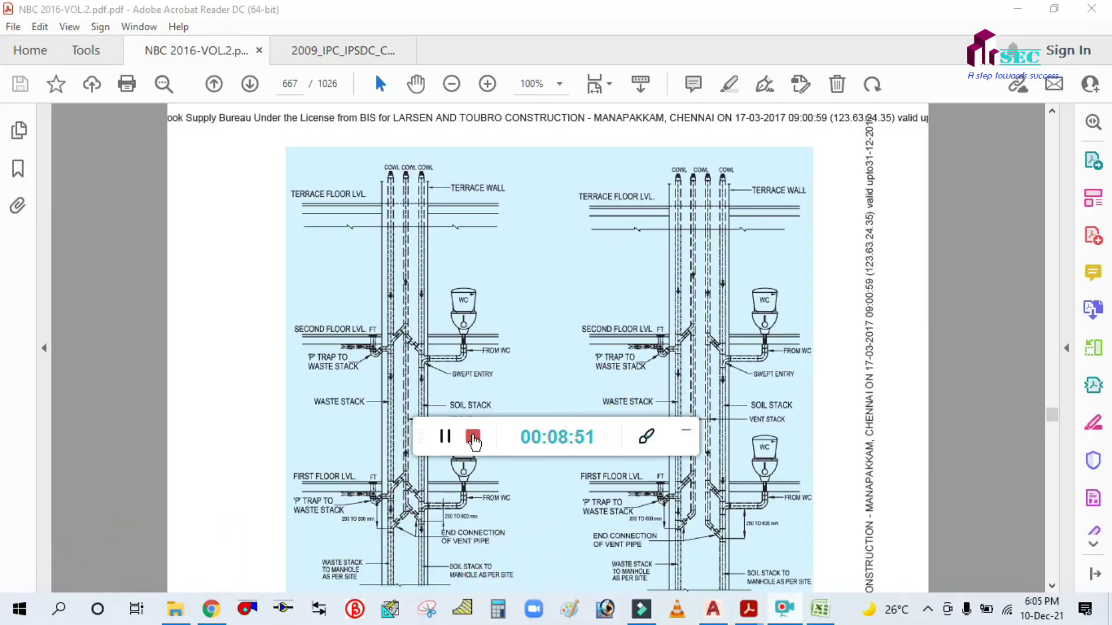